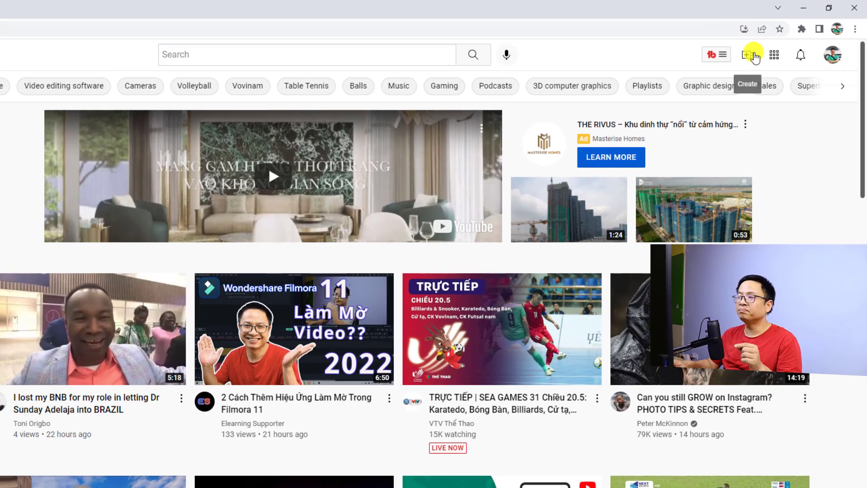
# Switch from the YouTube home feed to the YouTube Studio channel dashboard via the account menu
pyautogui.click(751, 56)
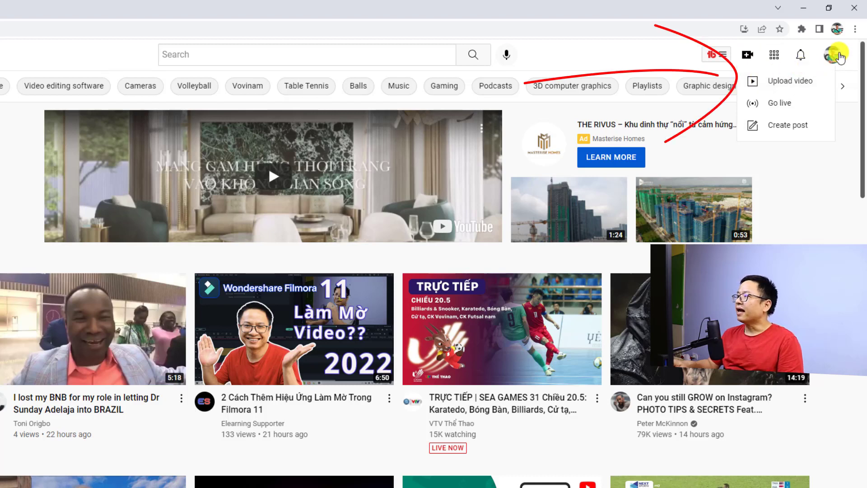
pyautogui.click(835, 56)
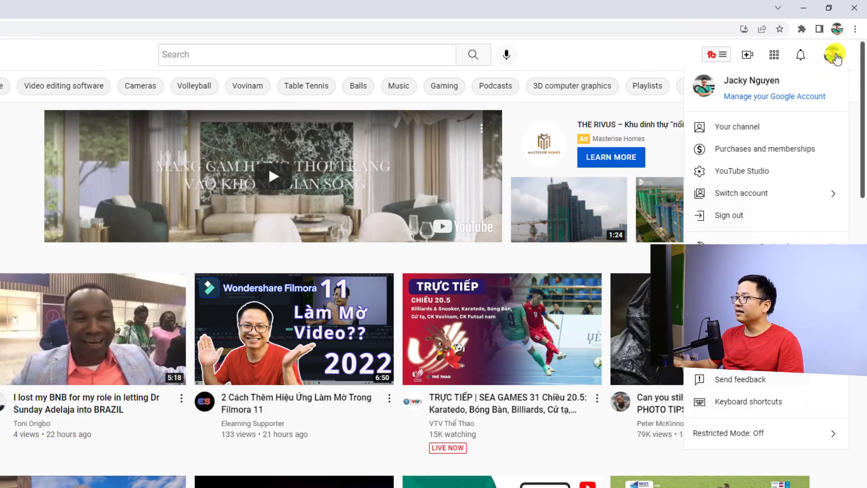
pyautogui.click(729, 174)
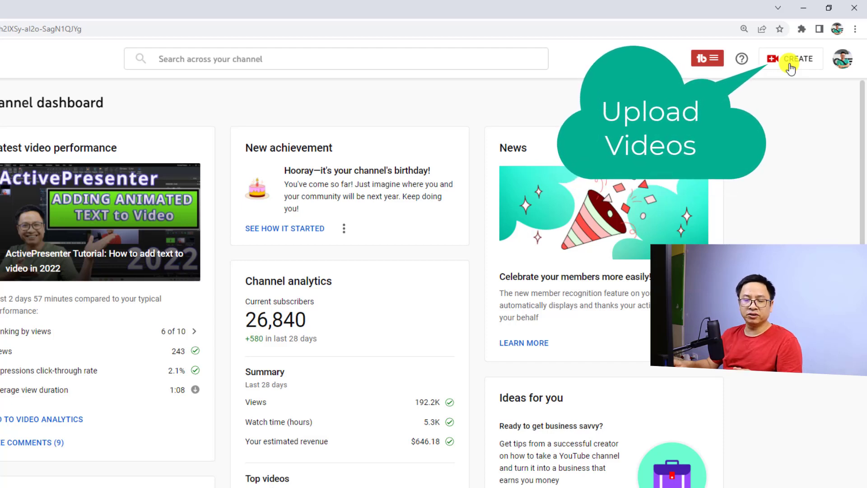
# Choose Upload videos from the CREATE menu to start a new upload
pyautogui.click(790, 67)
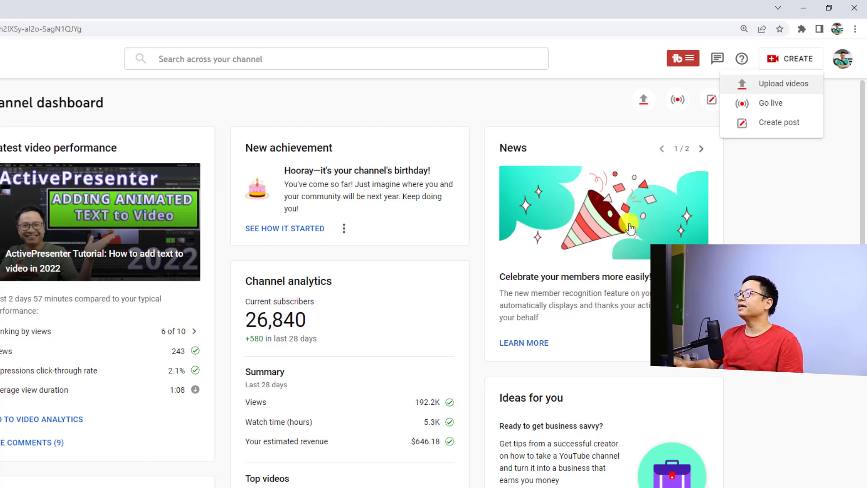
pyautogui.click(767, 90)
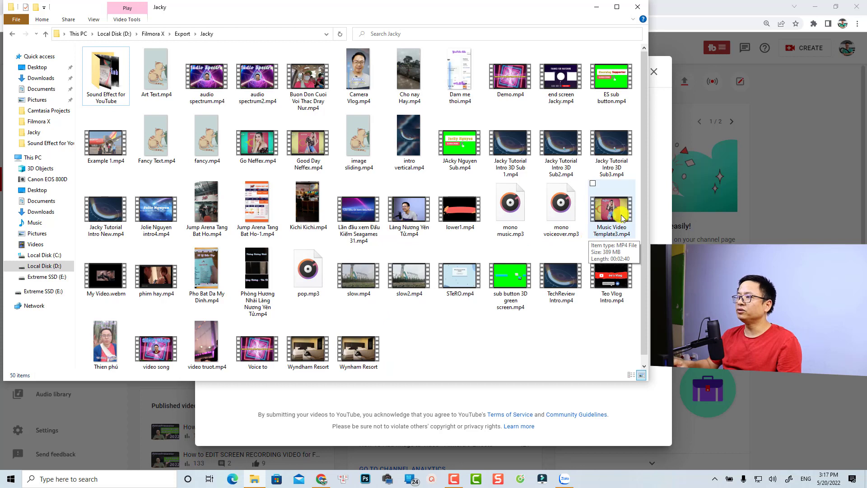
# Drag Good Day Neffex.mp4 from File Explorer onto the Upload videos drop area
pyautogui.click(323, 148)
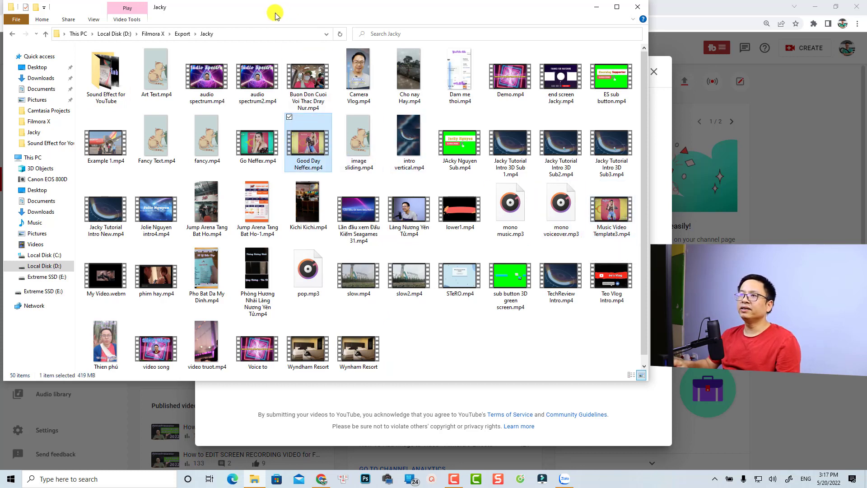
pyautogui.moveTo(273, 15); pyautogui.dragTo(803, 155)
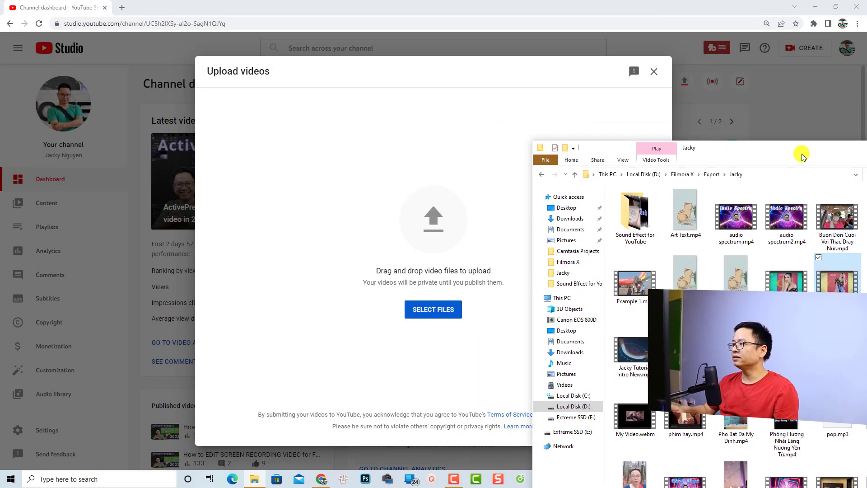
pyautogui.moveTo(839, 289); pyautogui.dragTo(404, 277)
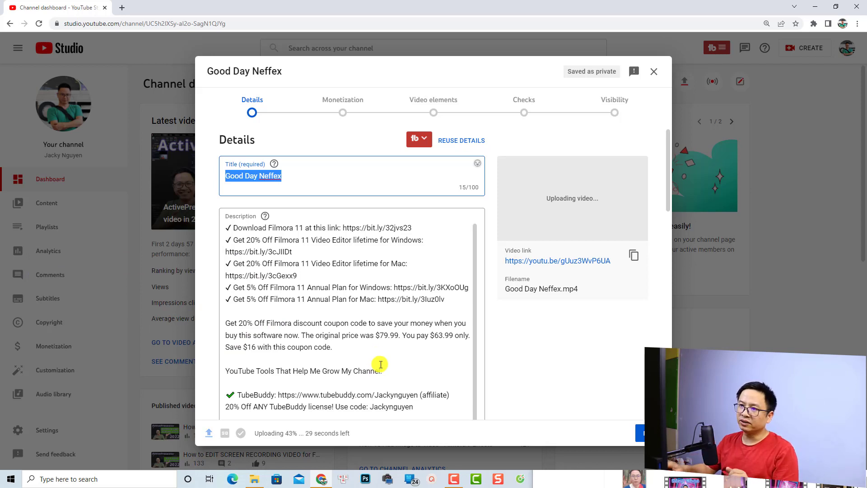
# Extend the title to 'Good Day Neffex - Free No Copyright Music for YouTube'
pyautogui.click(289, 175)
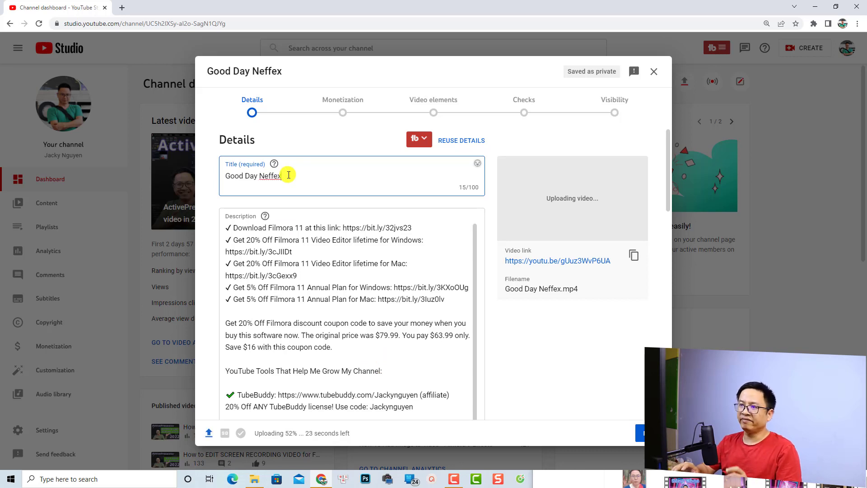
pyautogui.write('-')
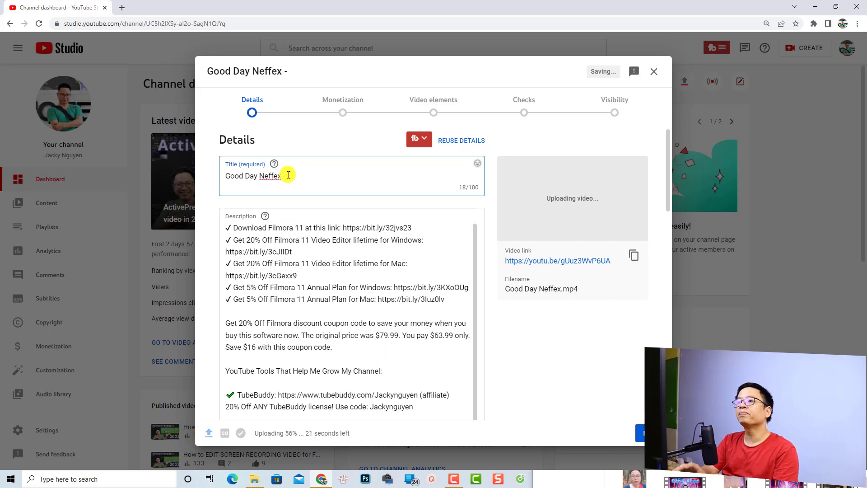
pyautogui.write(' Free No ')
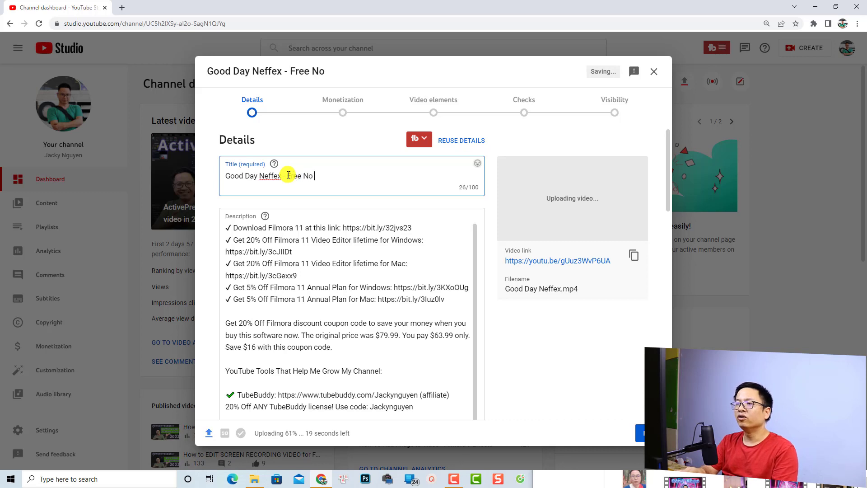
pyautogui.write('Copyr')
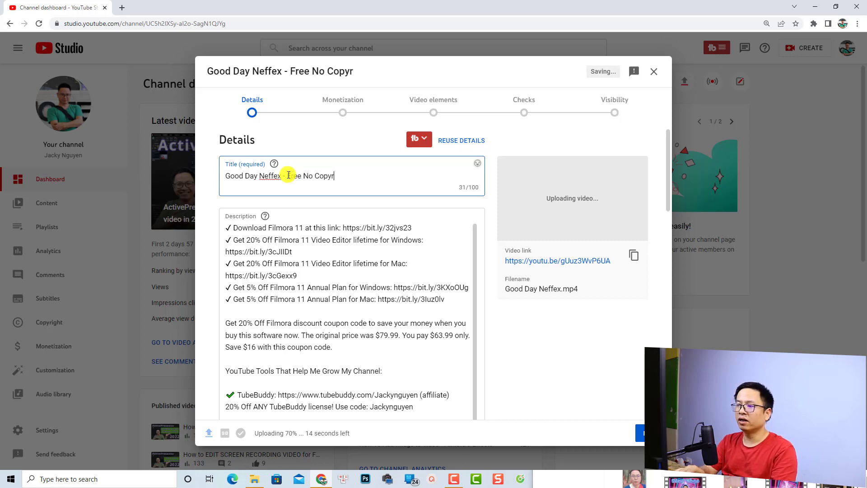
pyautogui.write('ight Mus')
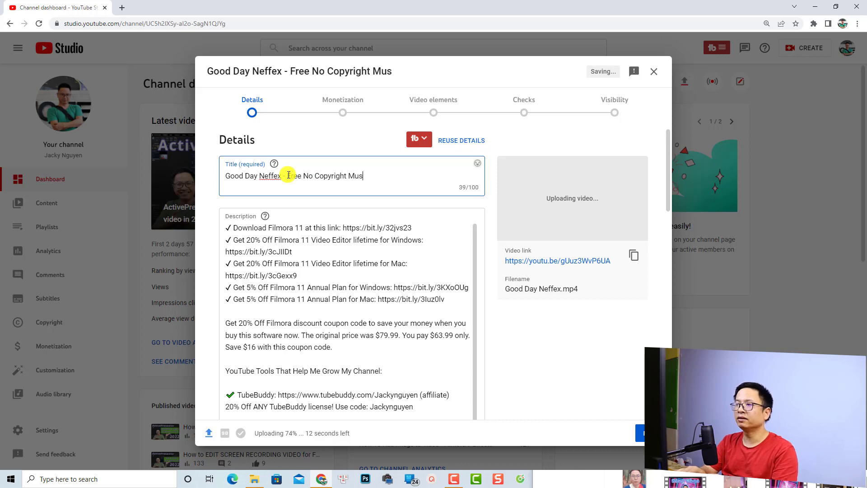
pyautogui.write('ic for YouTube')
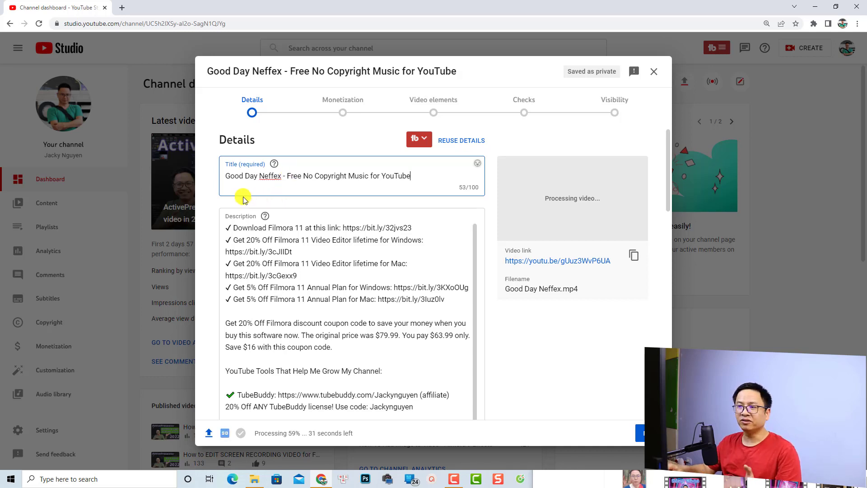
# Start the description with 'This is a free and no copyright music for youtube.' and a blank line
pyautogui.click(227, 227)
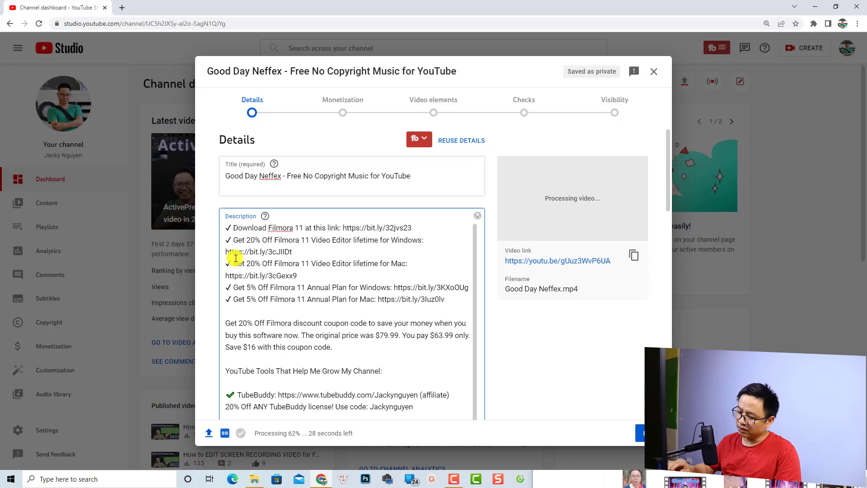
pyautogui.press('Return')
pyautogui.write('Th')
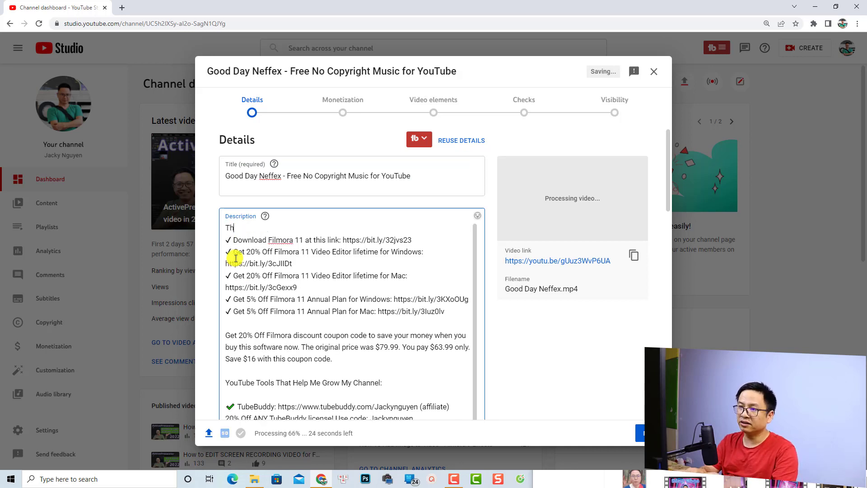
pyautogui.write('iss')
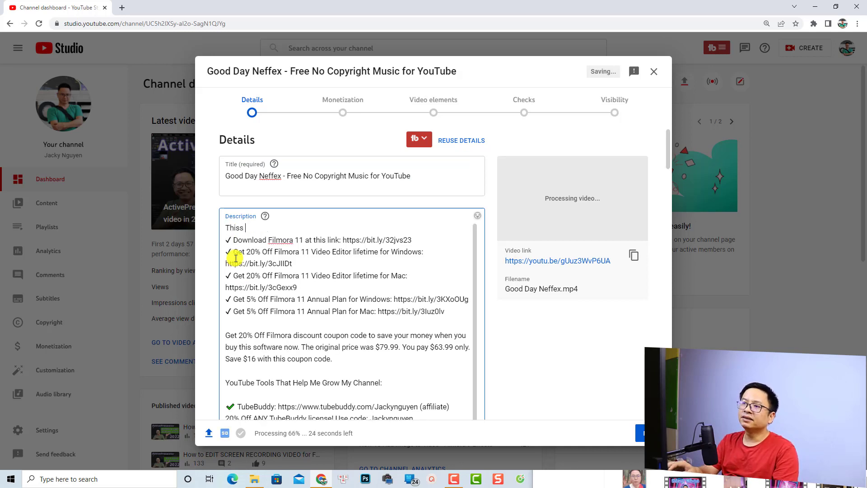
pyautogui.press('BackSpace')
pyautogui.write('is ia free and ')
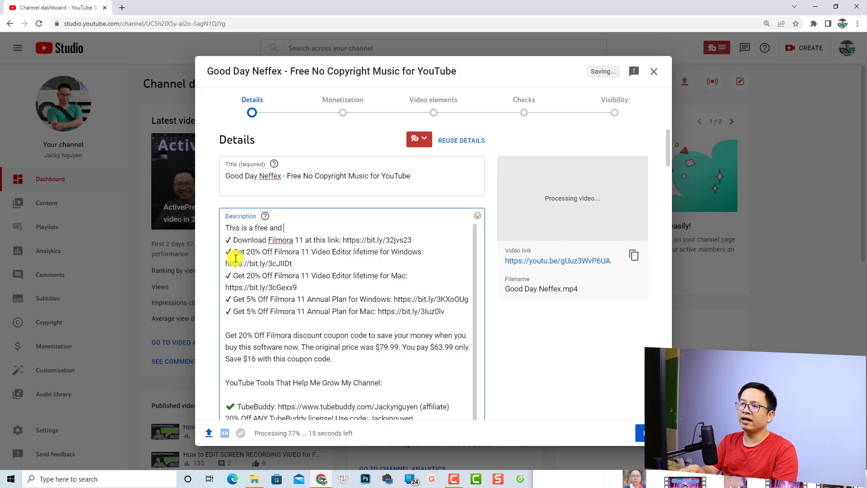
pyautogui.write('no copy')
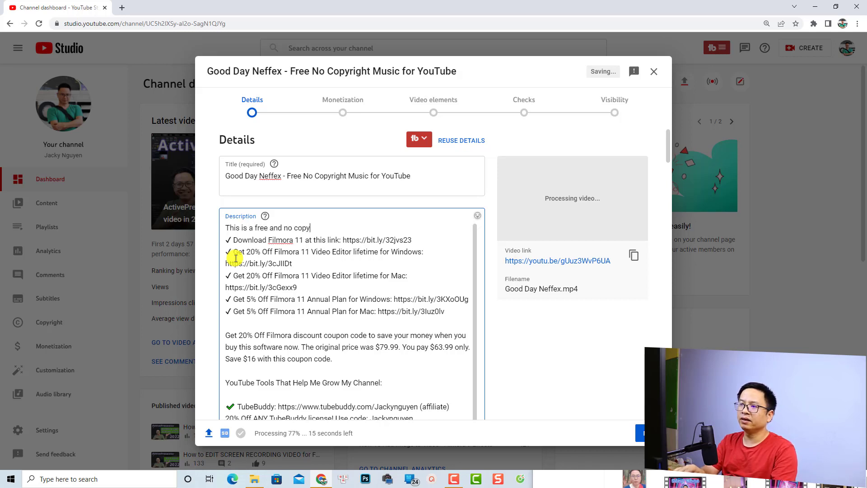
pyautogui.write('right mus')
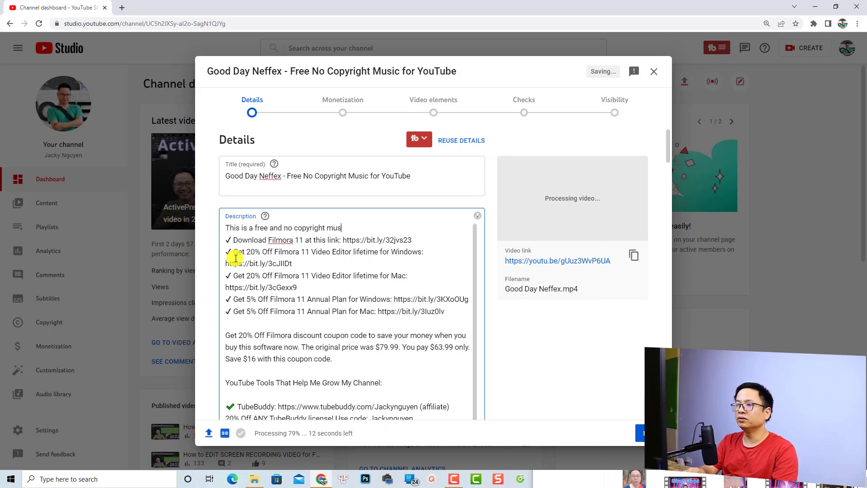
pyautogui.write('ic for youtu')
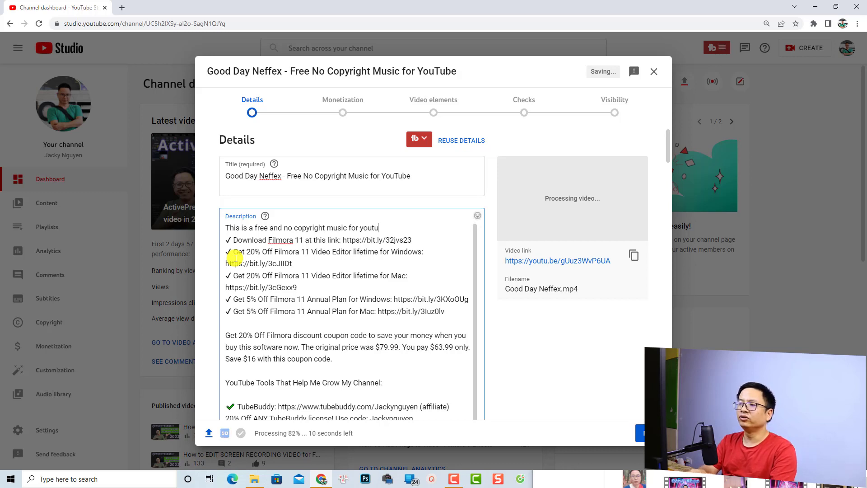
pyautogui.write('be.')
pyautogui.press('Return')
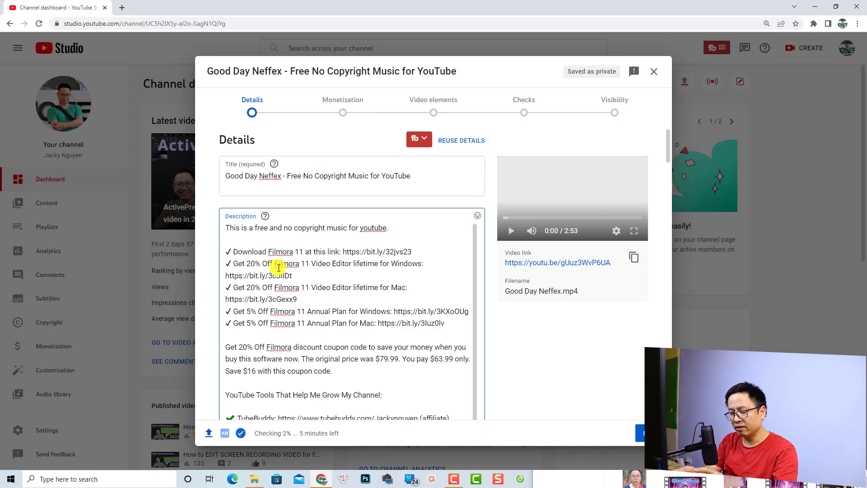
# Add the hashtags #music, #noCopyright and a channel-name tag, a blank line, then select the first two lines
pyautogui.write('#')
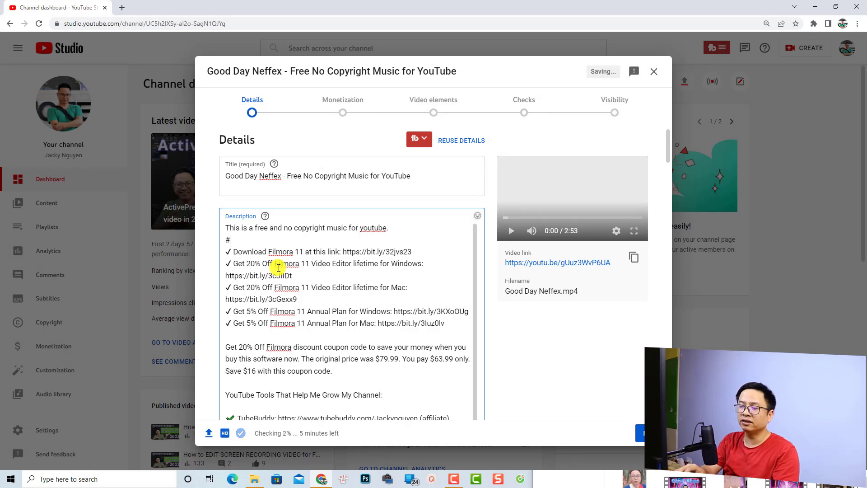
pyautogui.write('music')
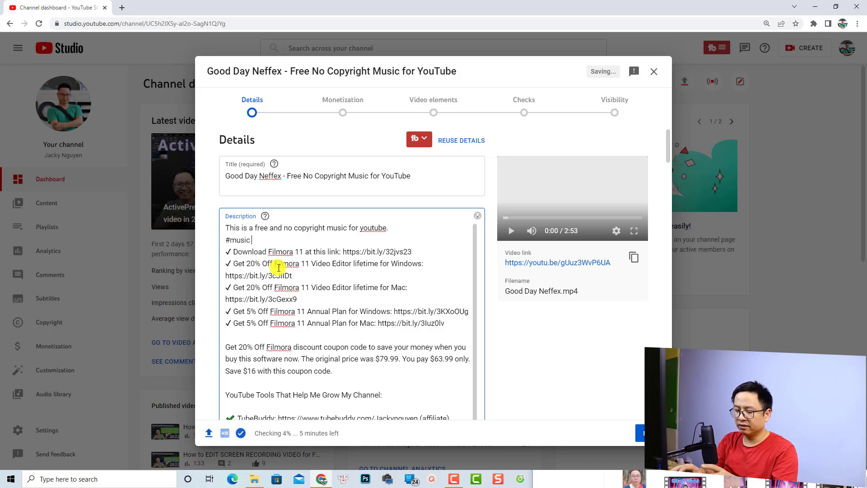
pyautogui.write(' #')
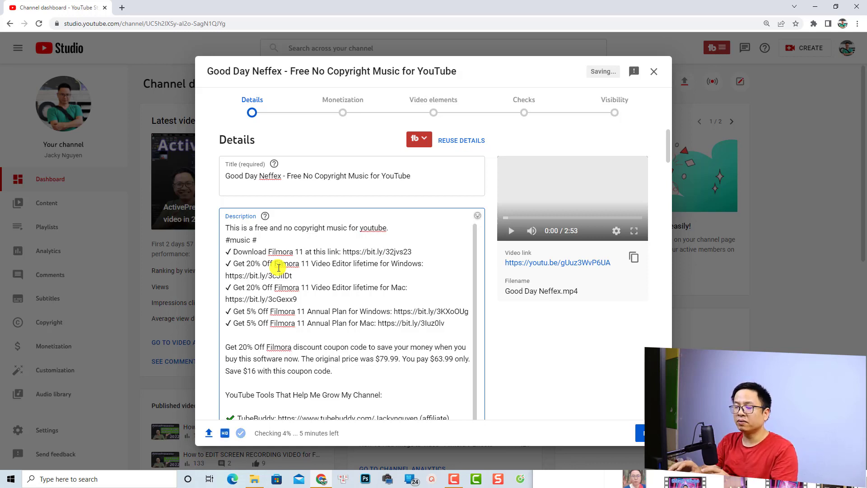
pyautogui.write('n')
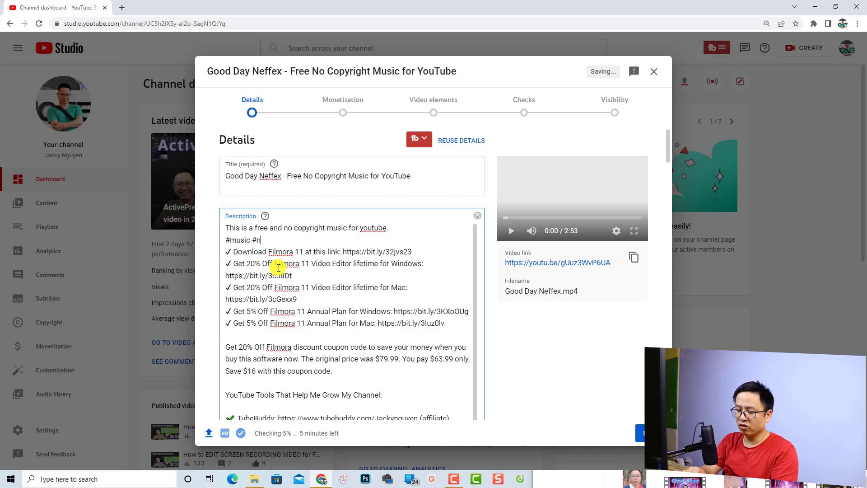
pyautogui.write('oCop')
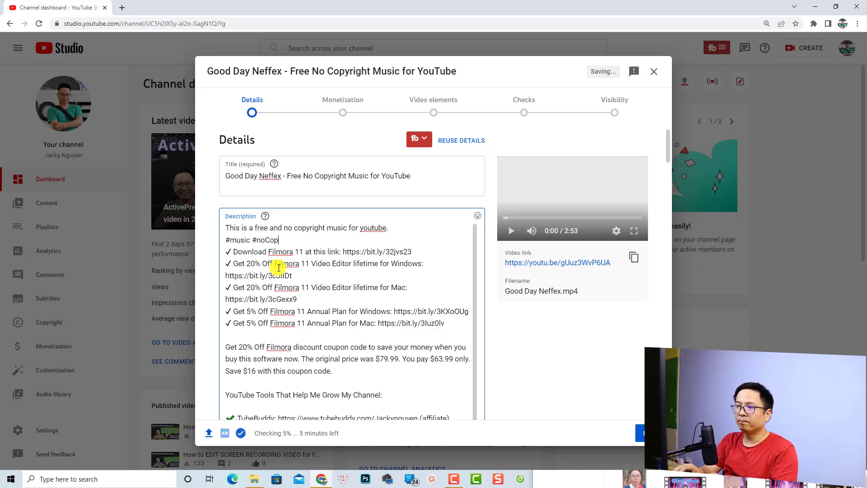
pyautogui.write('yright')
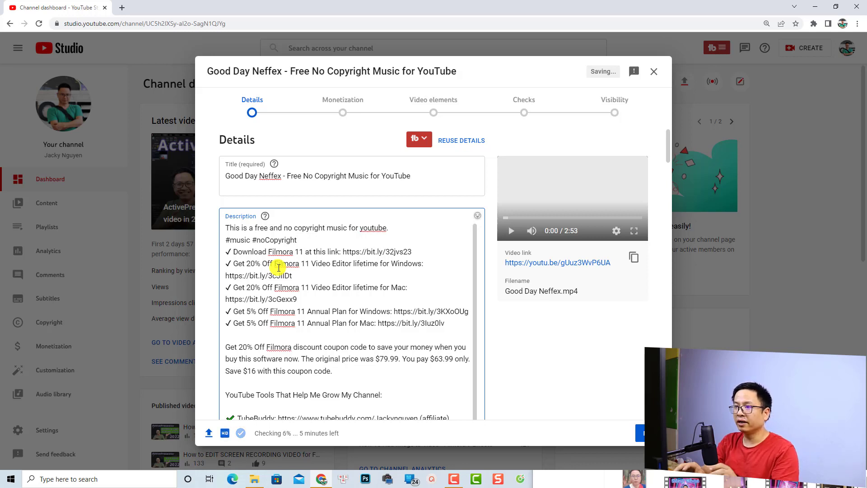
pyautogui.write(' #Jacky_Nguyen')
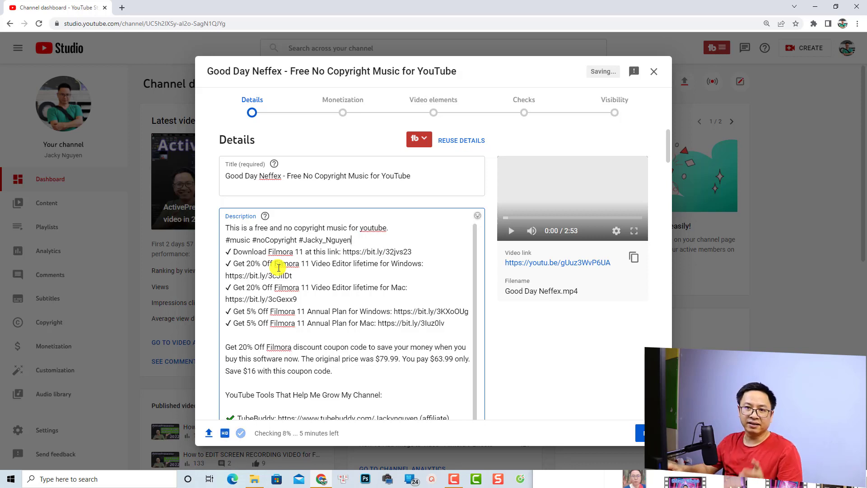
pyautogui.press('Return')
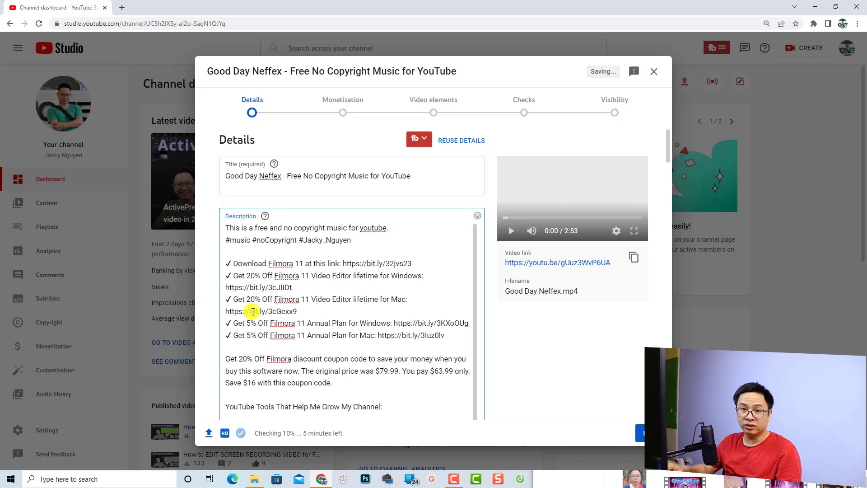
pyautogui.moveTo(356, 240); pyautogui.dragTo(225, 226)
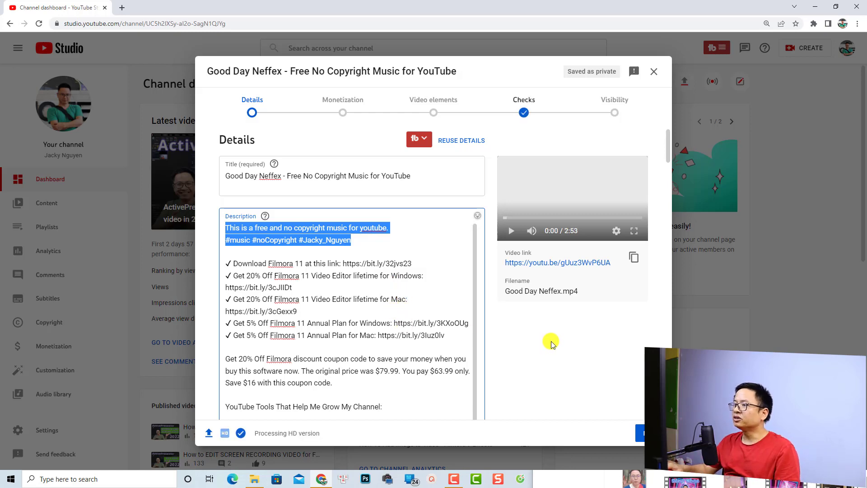
# Upload AUDIO SPECTRUM.png as a custom thumbnail
pyautogui.scroll(-15, 551, 343)
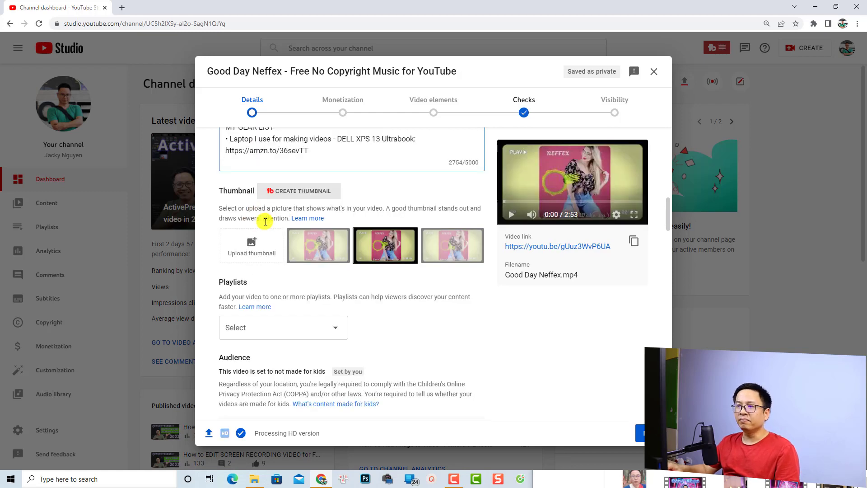
pyautogui.click(277, 194)
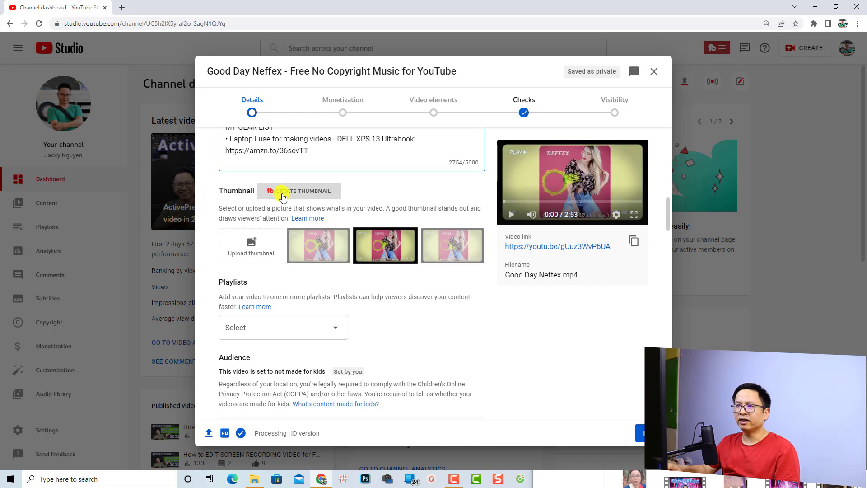
pyautogui.click(249, 244)
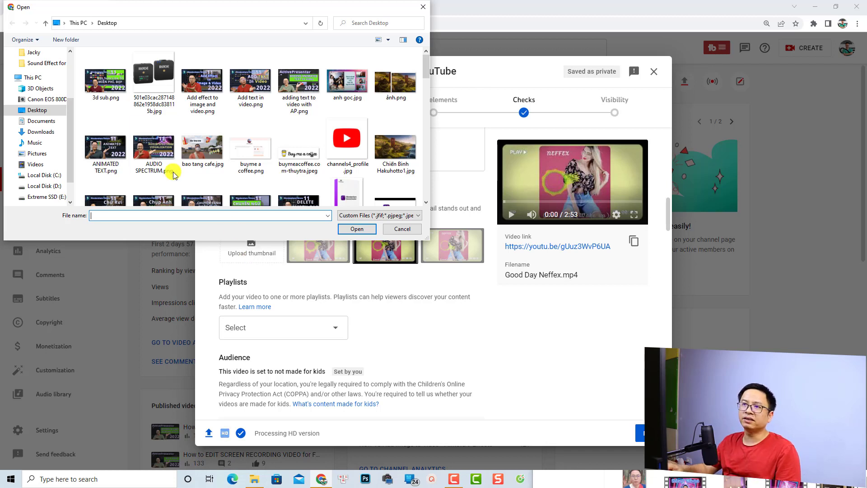
pyautogui.click(155, 161)
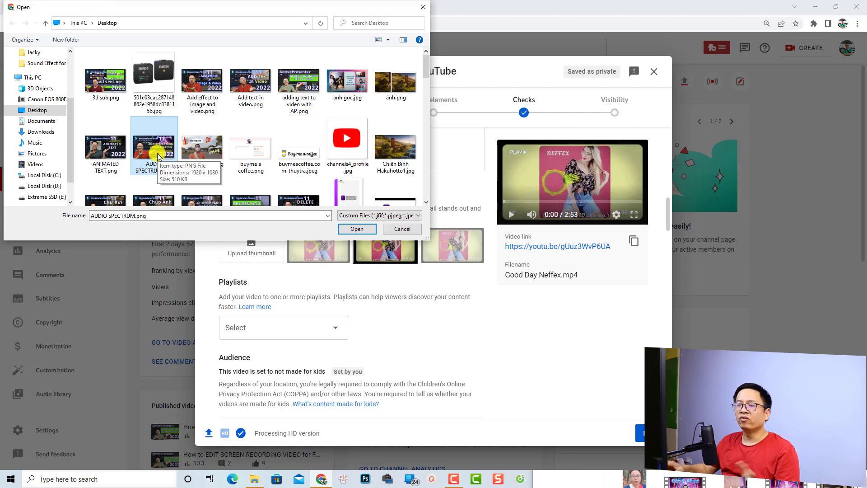
pyautogui.click(357, 229)
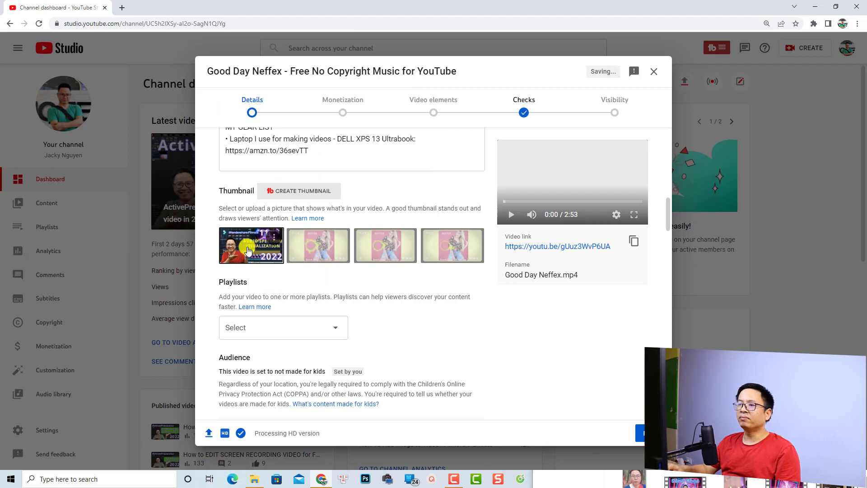
# Make the second auto-generated frame the video's thumbnail instead
pyautogui.click(275, 238)
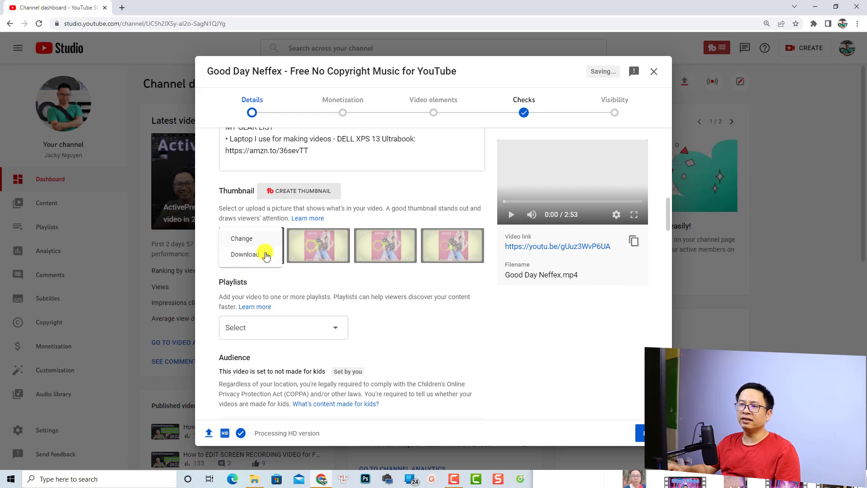
pyautogui.click(324, 246)
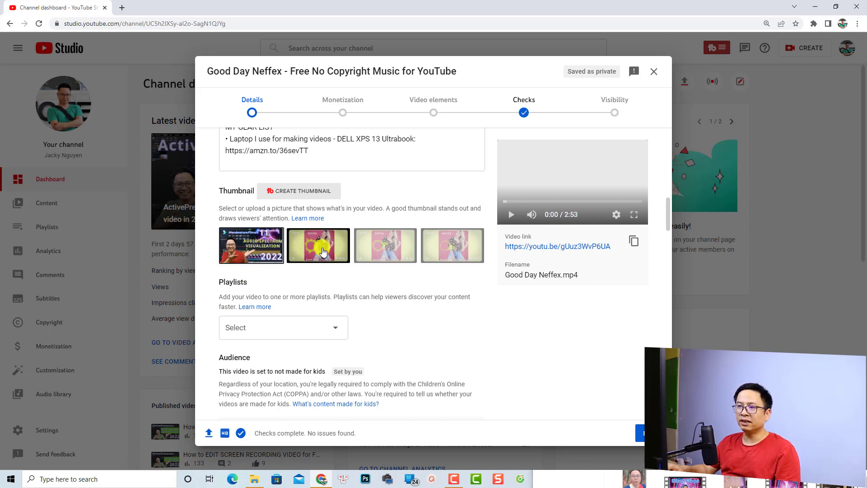
pyautogui.click(323, 252)
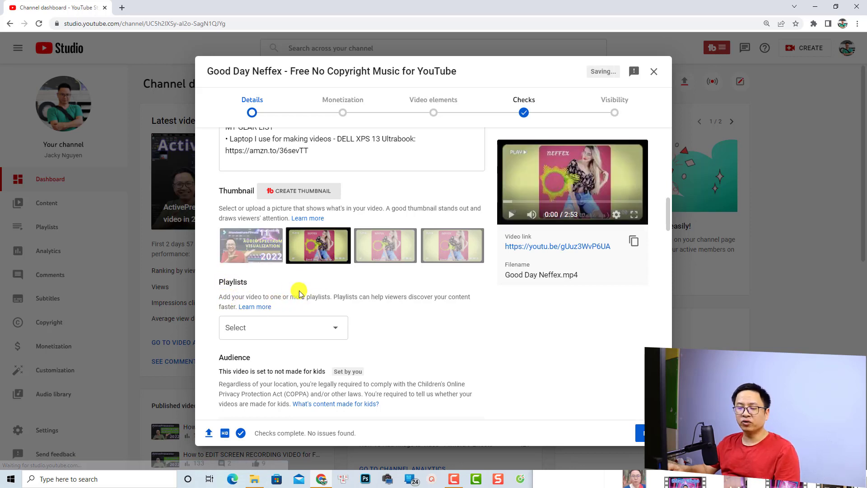
# Add the video to the channel's Free Resource playlist
pyautogui.click(339, 342)
pyautogui.scroll(-2, 341, 341)
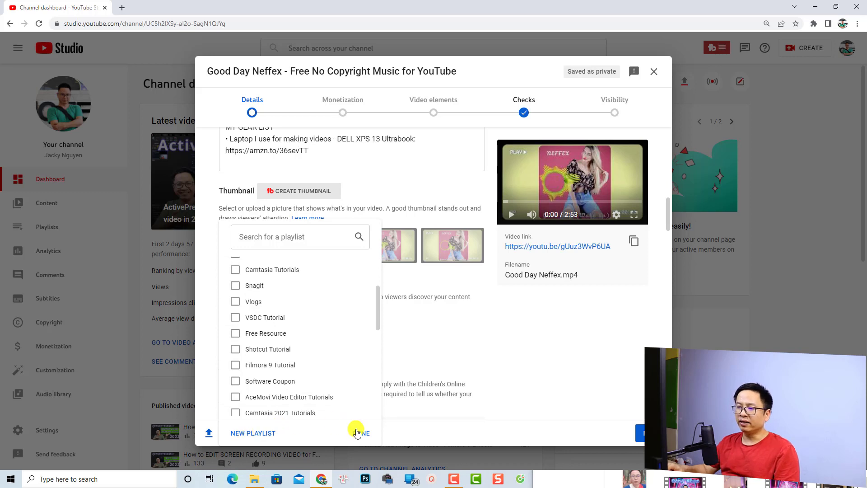
pyautogui.click(235, 333)
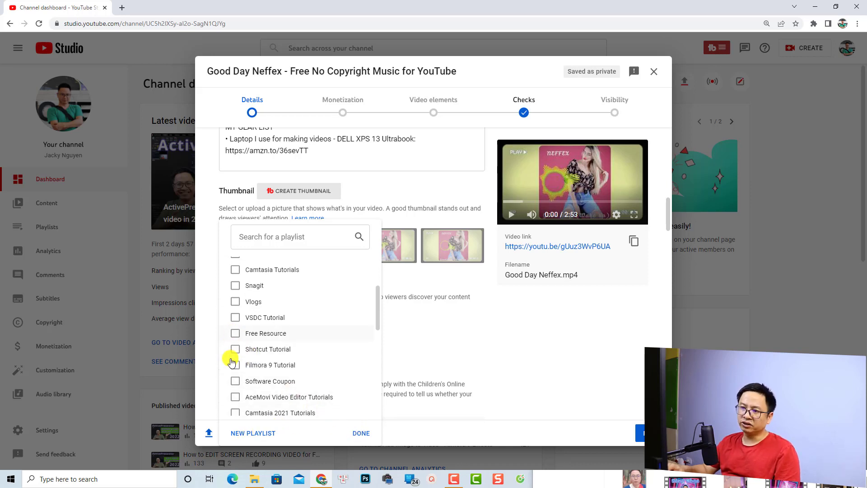
pyautogui.click(361, 433)
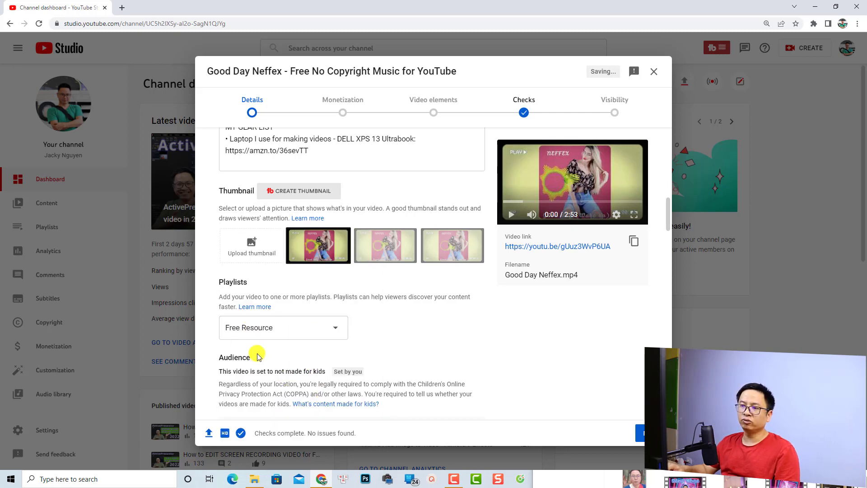
pyautogui.scroll(-4, 436, 330)
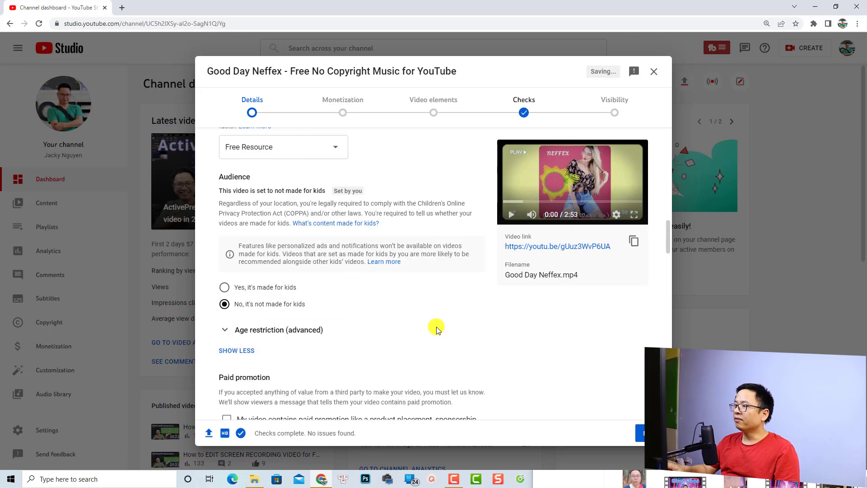
pyautogui.scroll(-1, 437, 330)
# Mark the video as containing paid promotion and start editing its Tags field
pyautogui.scroll(1, 434, 320)
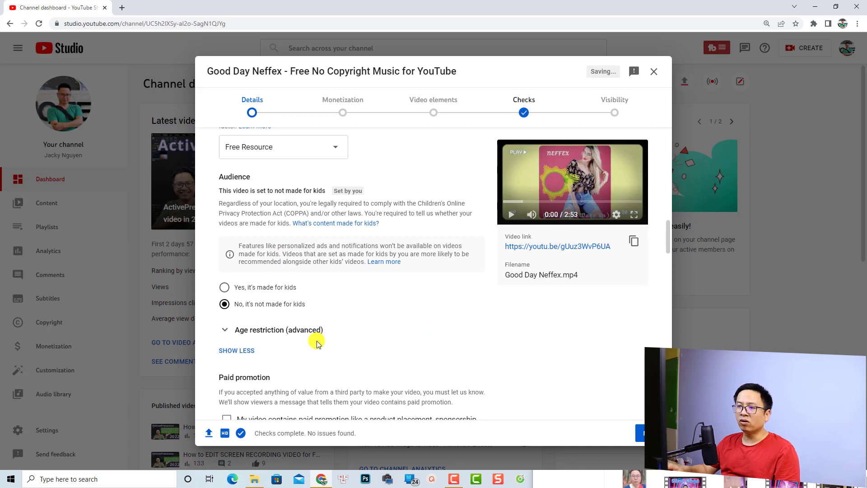
pyautogui.scroll(-2, 315, 337)
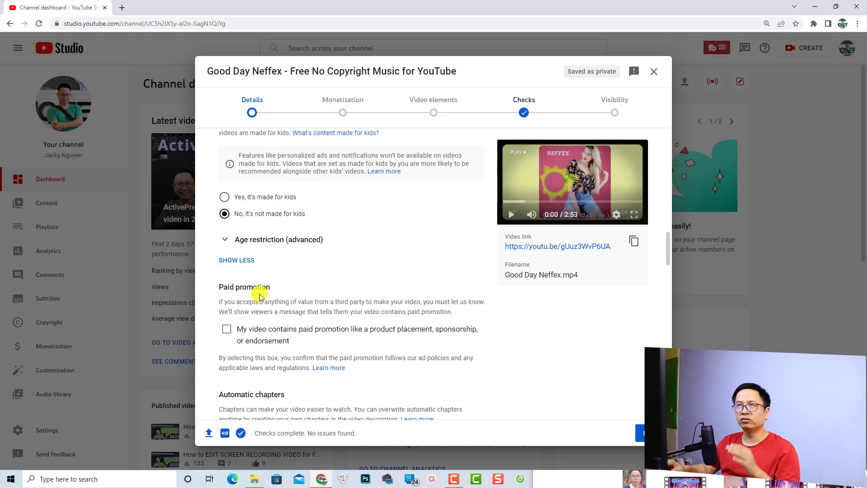
pyautogui.click(232, 328)
pyautogui.scroll(-1, 280, 347)
pyautogui.scroll(-4, 295, 353)
pyautogui.click(315, 282)
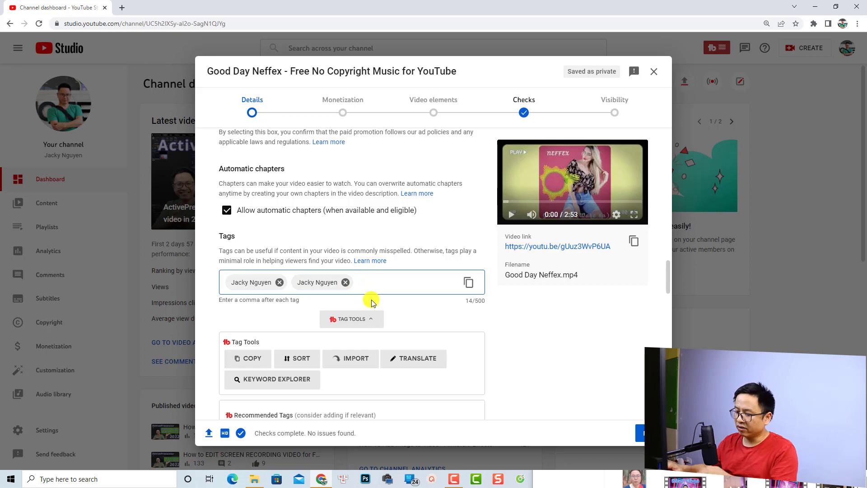
# Drop the duplicate channel tag; add no copyright music, no copyright, no copyright sounds, neffex music
pyautogui.press('BackSpace')
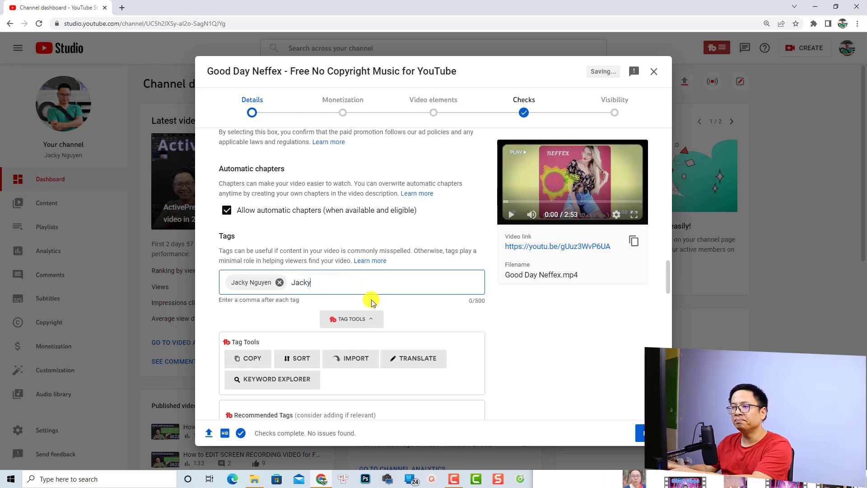
pyautogui.scroll(-4, 371, 302)
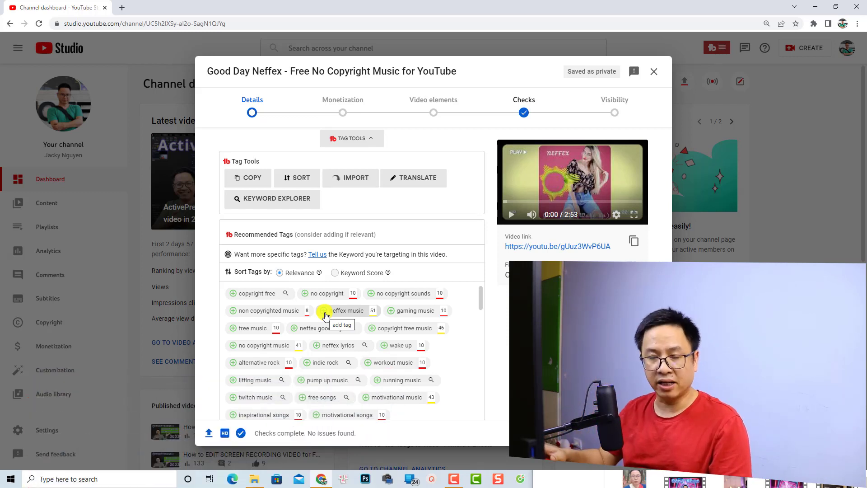
pyautogui.click(270, 343)
pyautogui.scroll(3, 294, 340)
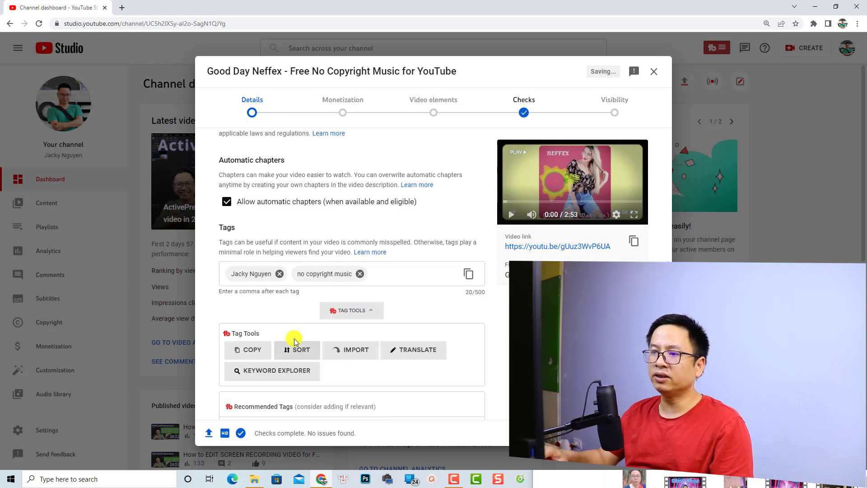
pyautogui.scroll(-4, 333, 352)
pyautogui.click(326, 285)
pyautogui.scroll(-3, 403, 341)
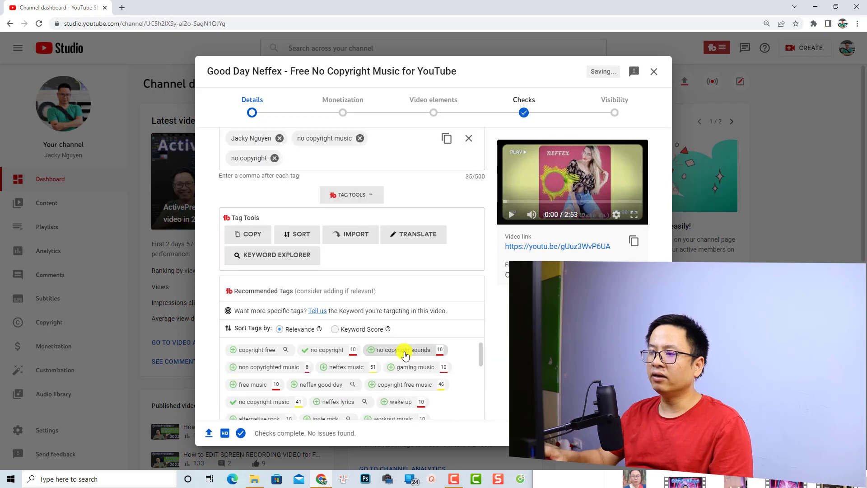
pyautogui.click(404, 354)
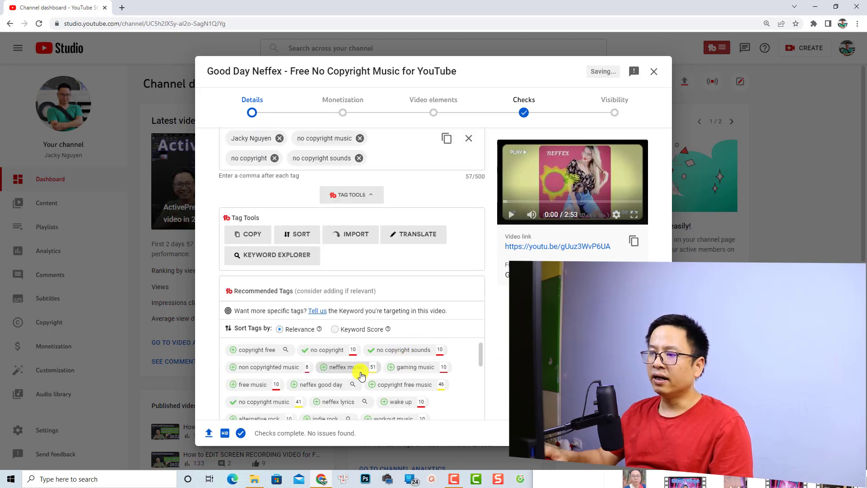
pyautogui.click(346, 372)
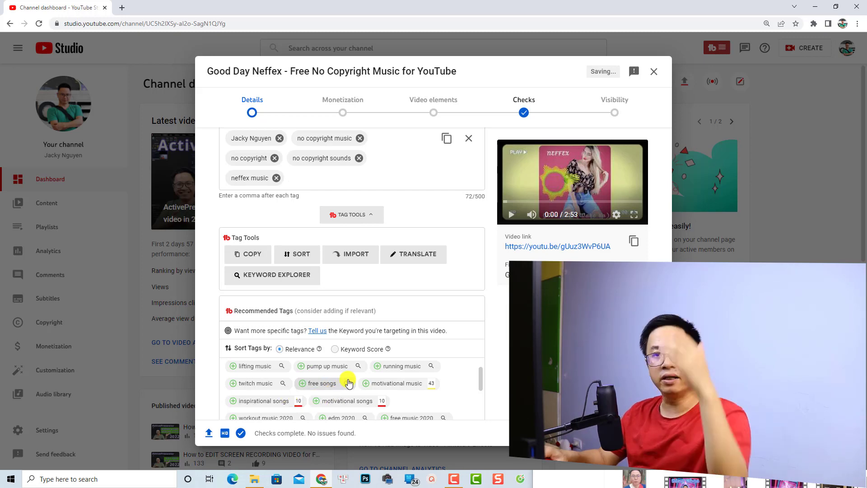
pyautogui.scroll(-6, 448, 361)
pyautogui.scroll(-3, 352, 271)
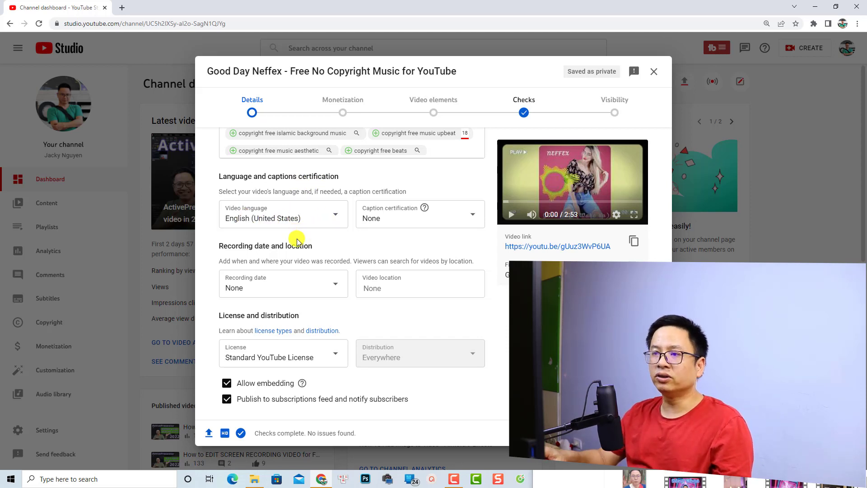
# Change the video's category from Education to Music
pyautogui.scroll(-6, 297, 241)
pyautogui.moveTo(221, 221); pyautogui.dragTo(249, 221)
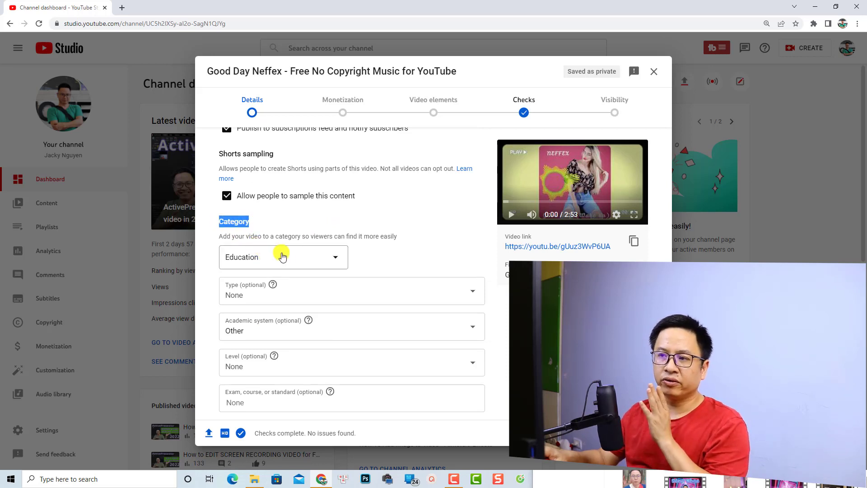
pyautogui.click(335, 259)
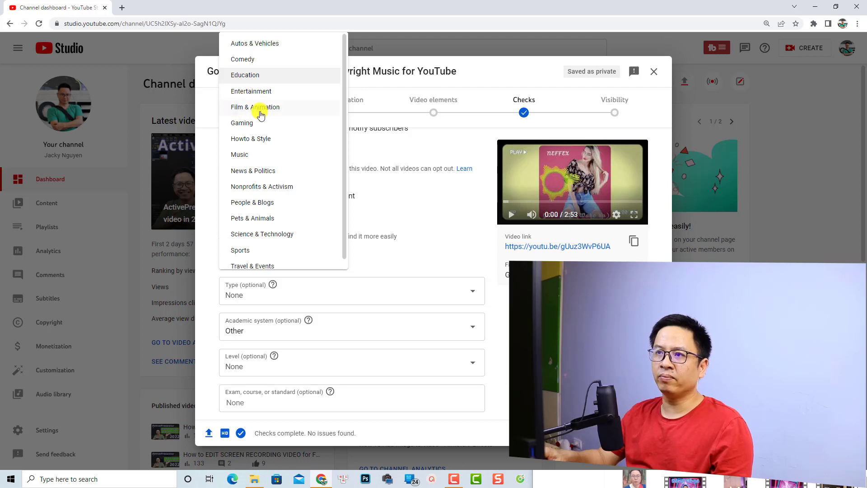
pyautogui.click(240, 156)
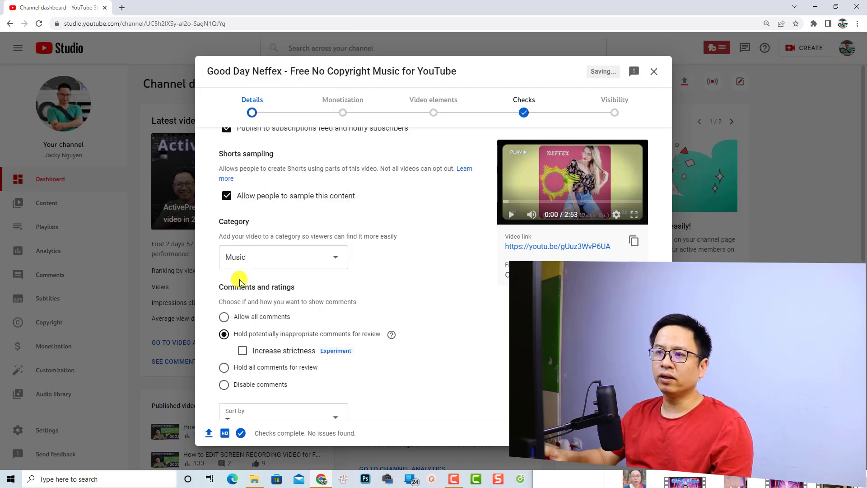
pyautogui.scroll(-1, 274, 323)
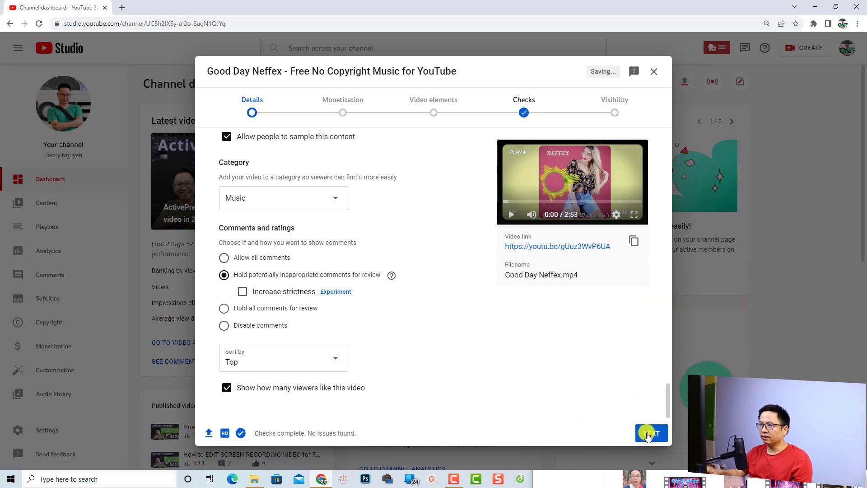
# Turn monetization On for the Good Day Neffex video and review the enabled ad types
pyautogui.click(648, 435)
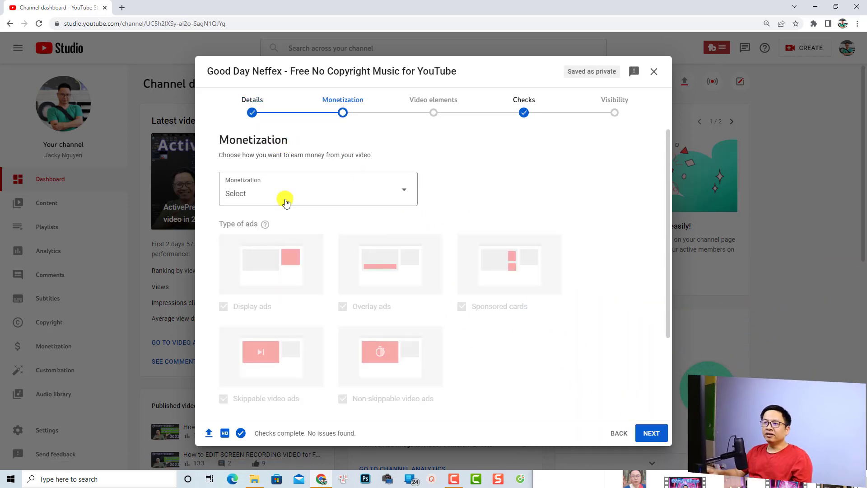
pyautogui.click(404, 200)
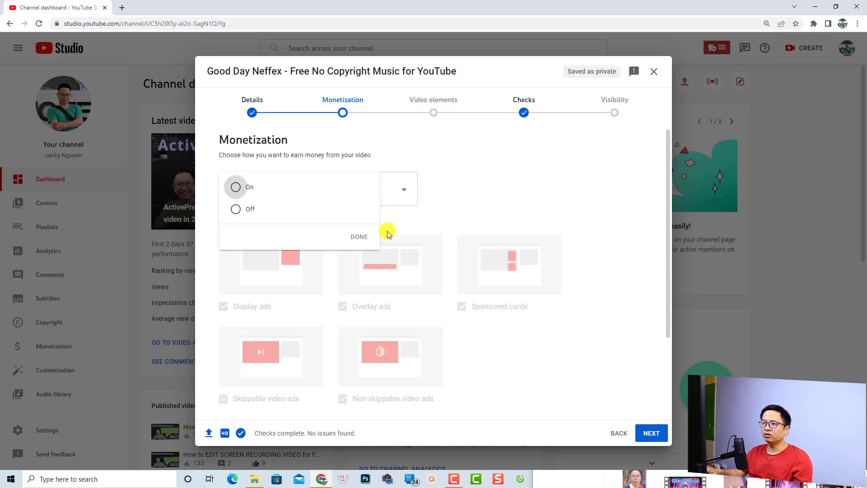
pyautogui.click(236, 189)
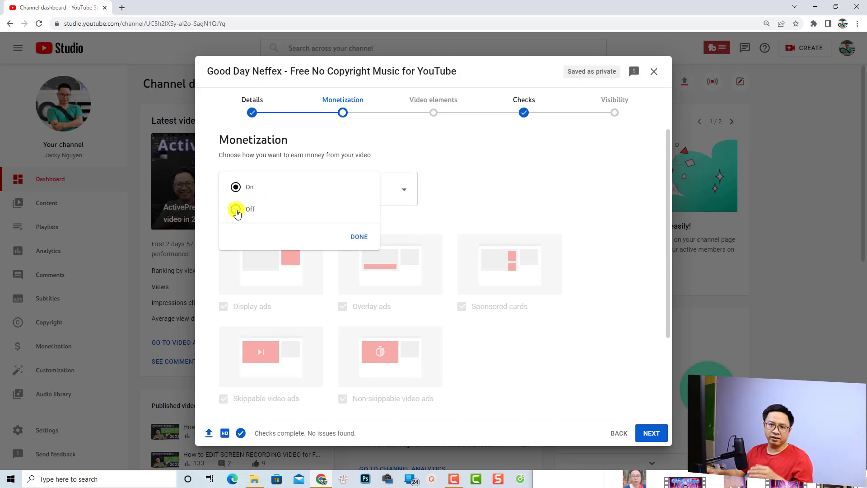
pyautogui.click(352, 238)
pyautogui.scroll(-3, 452, 312)
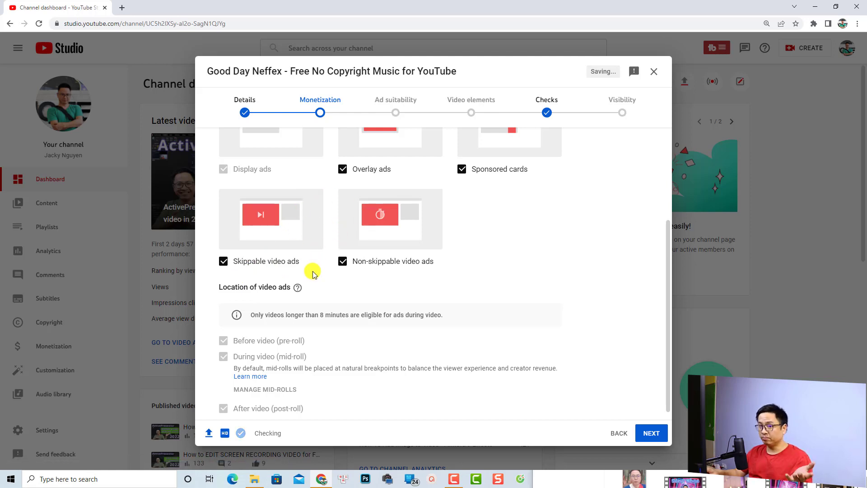
# Mark None of the above in Ad suitability and submit the Safe for ads rating
pyautogui.click(651, 434)
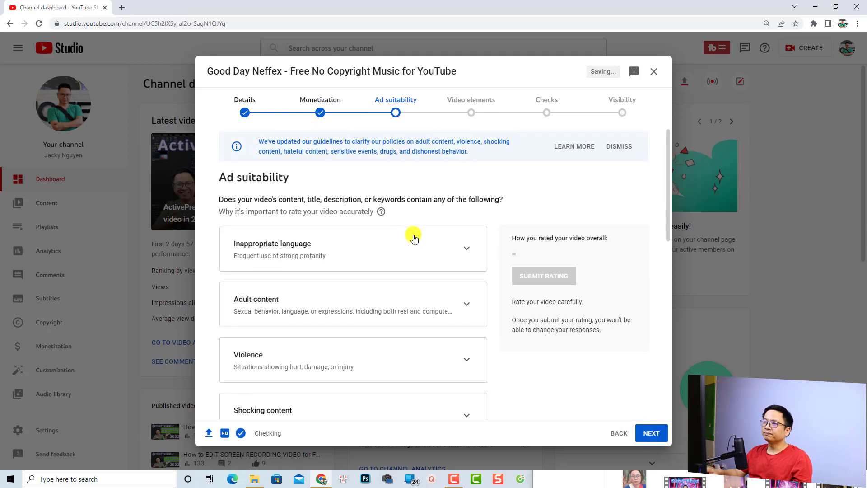
pyautogui.scroll(-2, 394, 241)
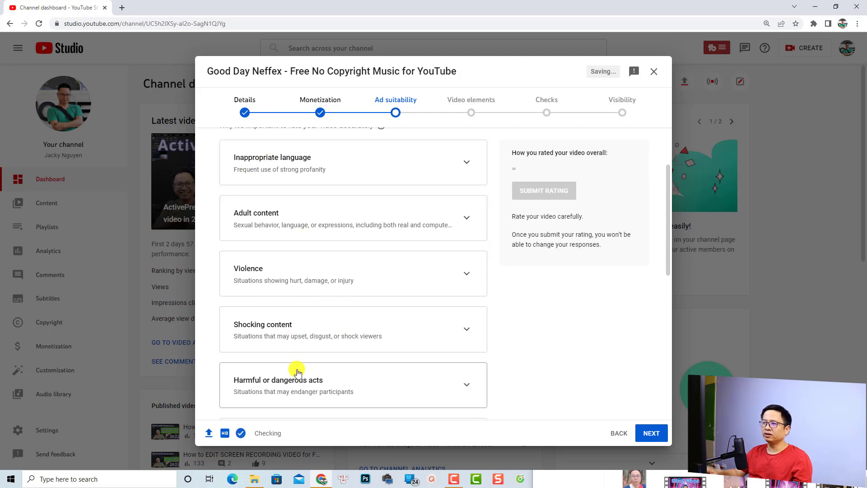
pyautogui.scroll(-8, 289, 374)
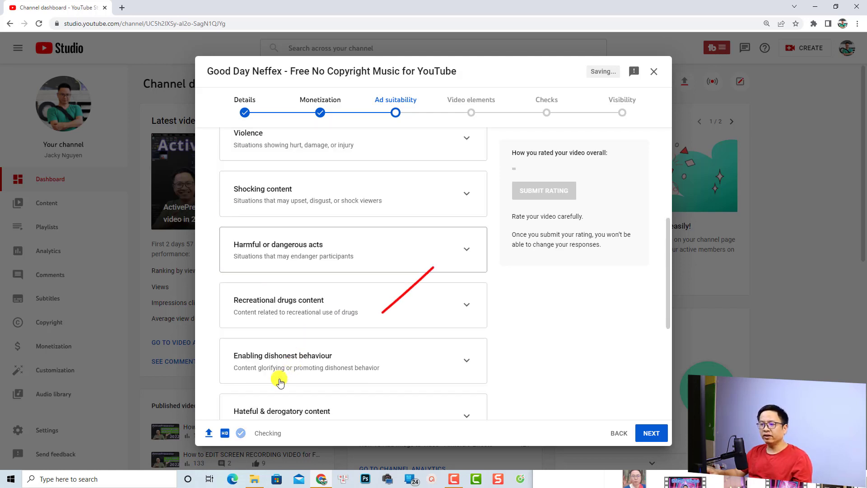
pyautogui.click(227, 399)
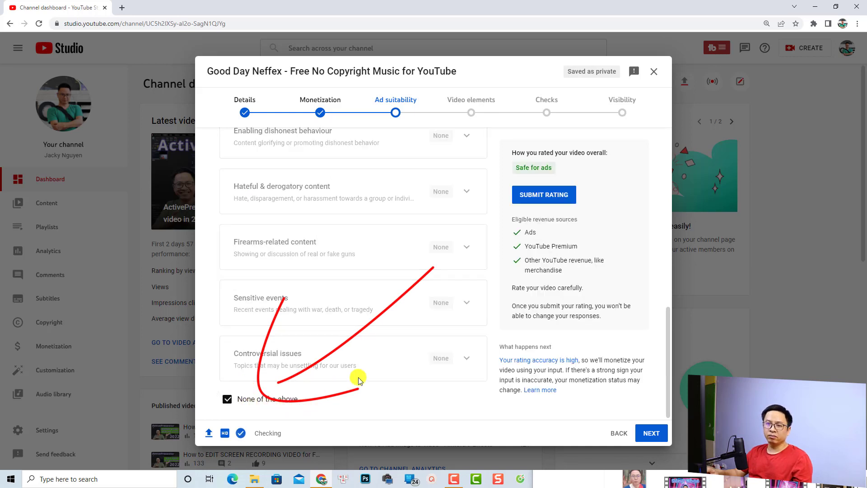
pyautogui.click(538, 197)
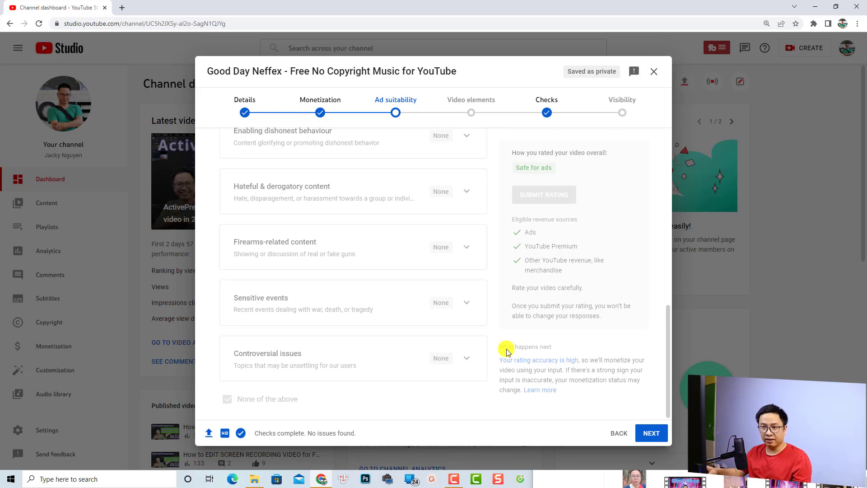
pyautogui.click(649, 434)
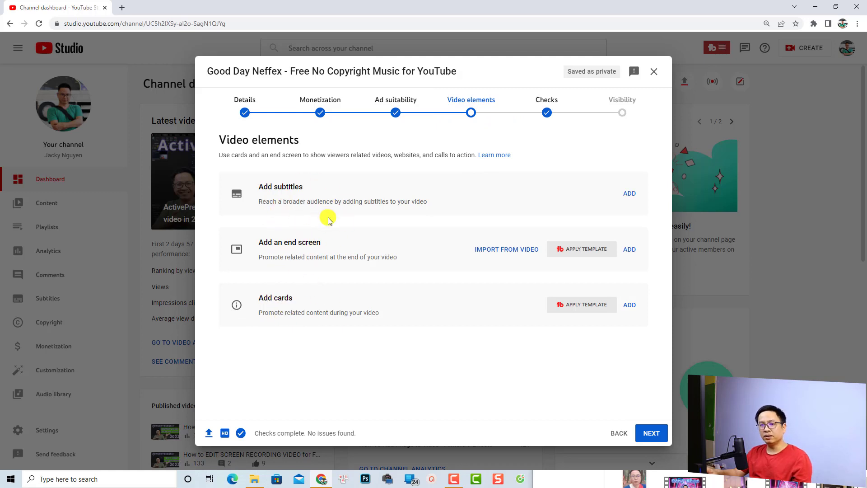
# Add an end screen imported from the latest video's template and save it
pyautogui.click(630, 250)
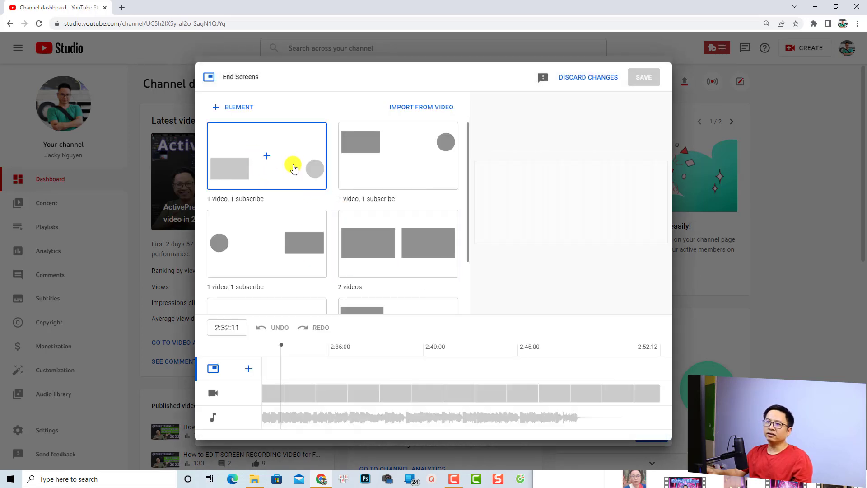
pyautogui.click(250, 171)
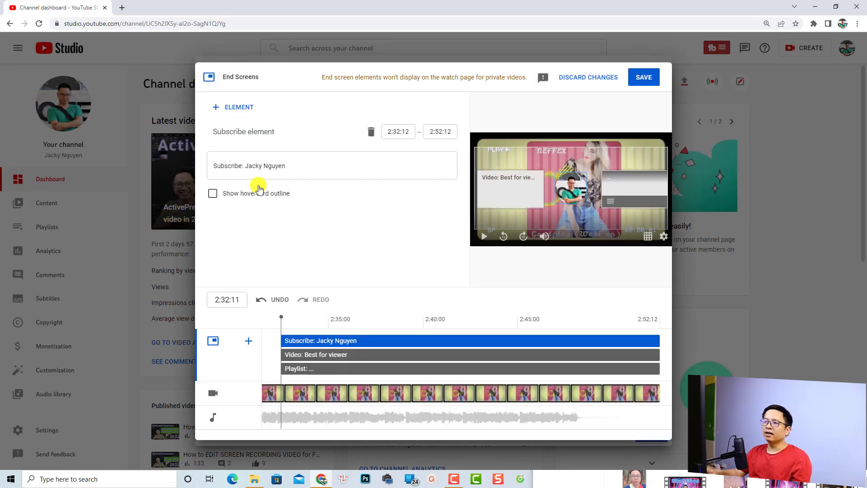
pyautogui.click(640, 84)
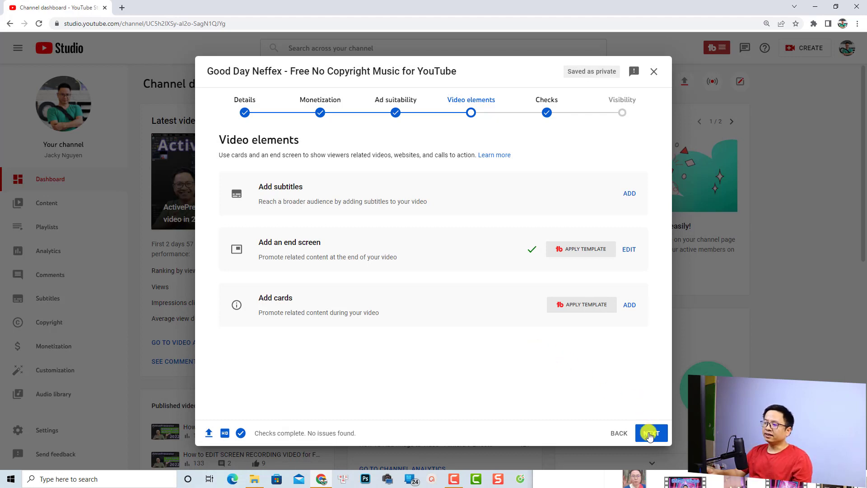
pyautogui.click(651, 434)
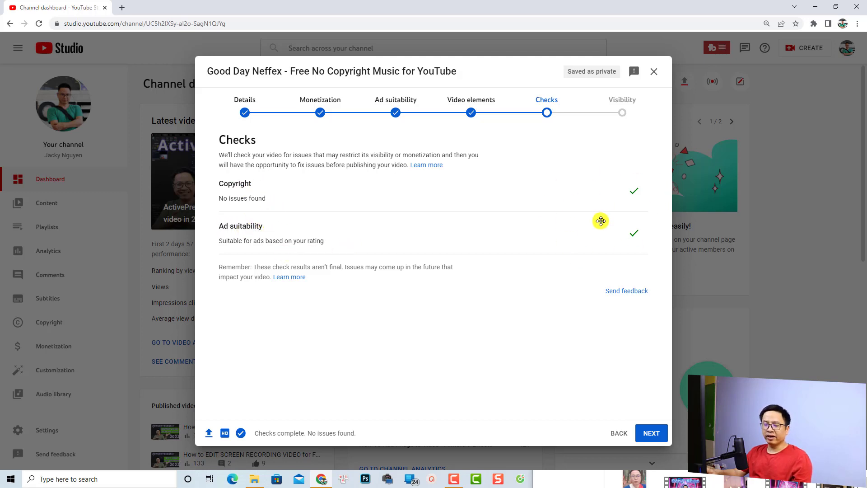
# Compare Private, Unlisted and Public visibility, then save the video as Private
pyautogui.click(656, 434)
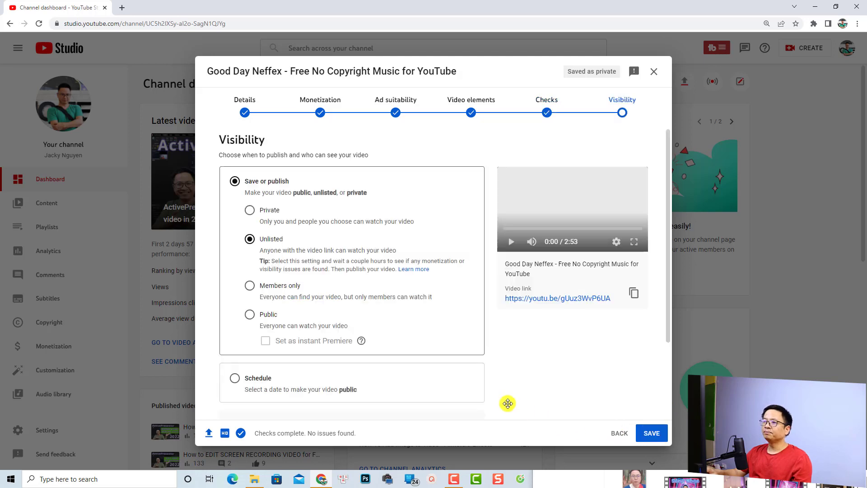
pyautogui.click(249, 211)
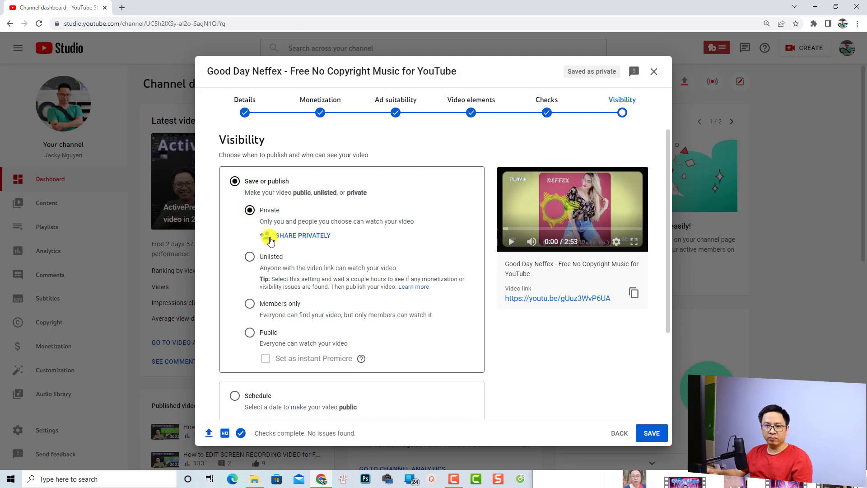
pyautogui.click(250, 261)
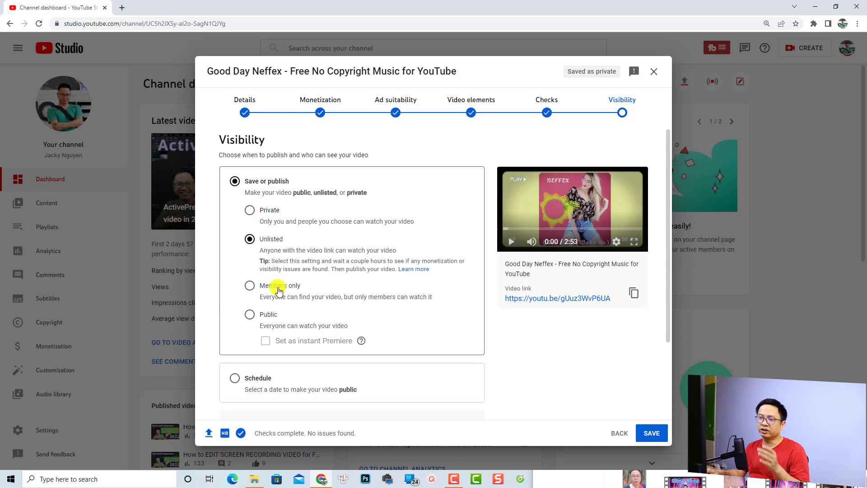
pyautogui.click(250, 315)
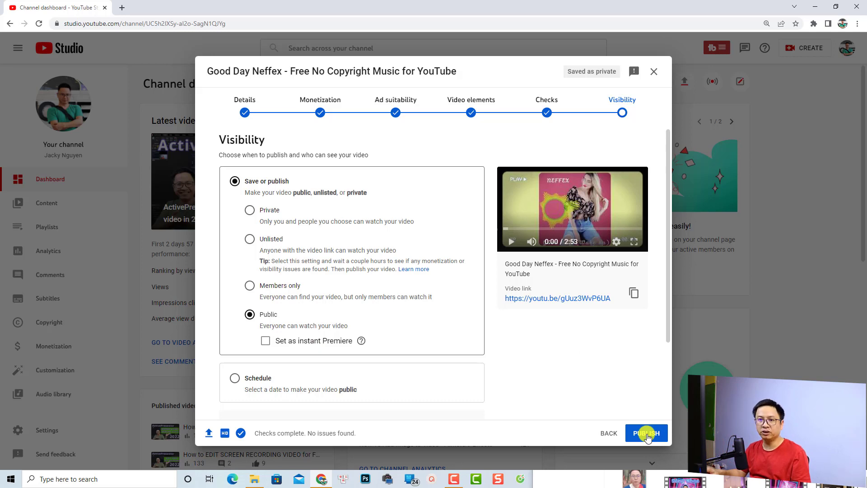
pyautogui.click(249, 211)
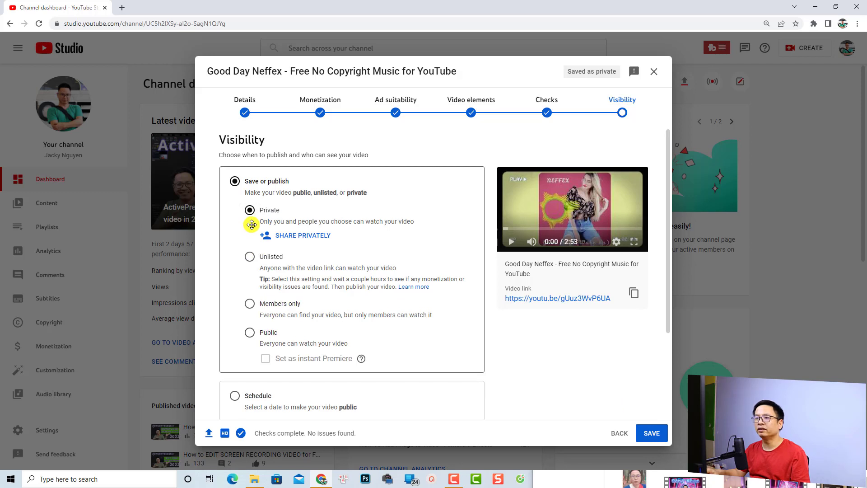
pyautogui.click(652, 433)
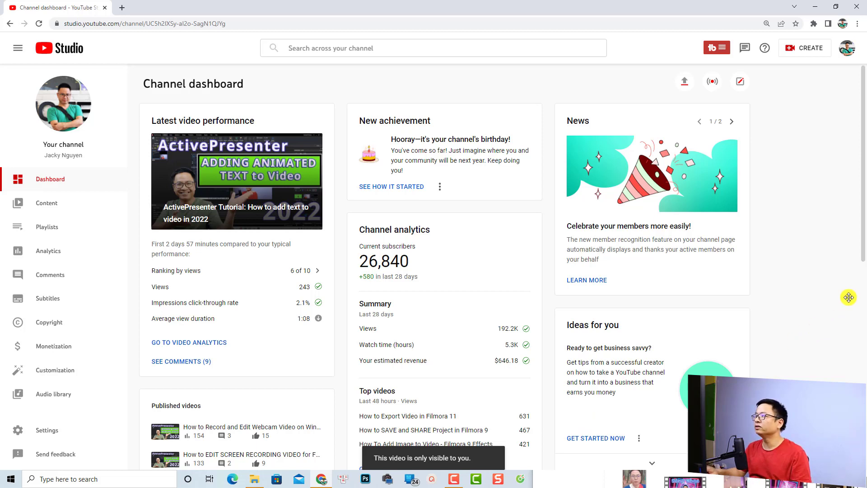
# Upload Go Neffex.mp4 and Good Day Neffex.mp4 by dragging them from File Explorer into the upload dialog
pyautogui.click(807, 53)
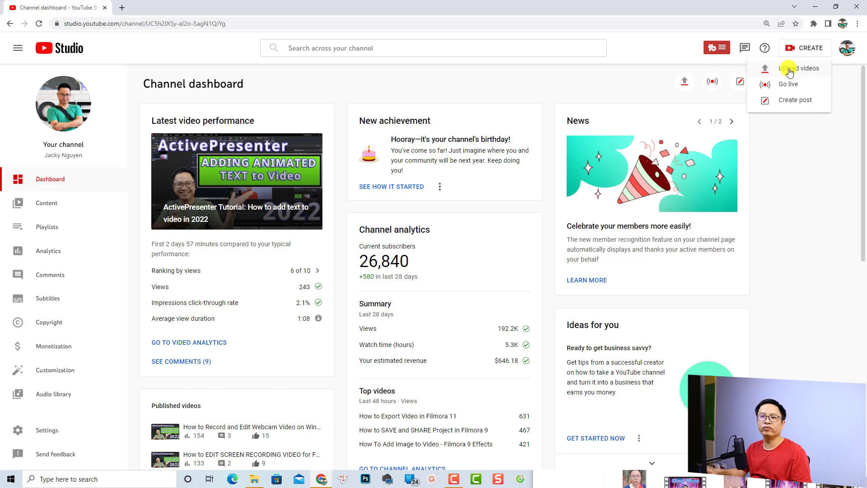
pyautogui.click(790, 70)
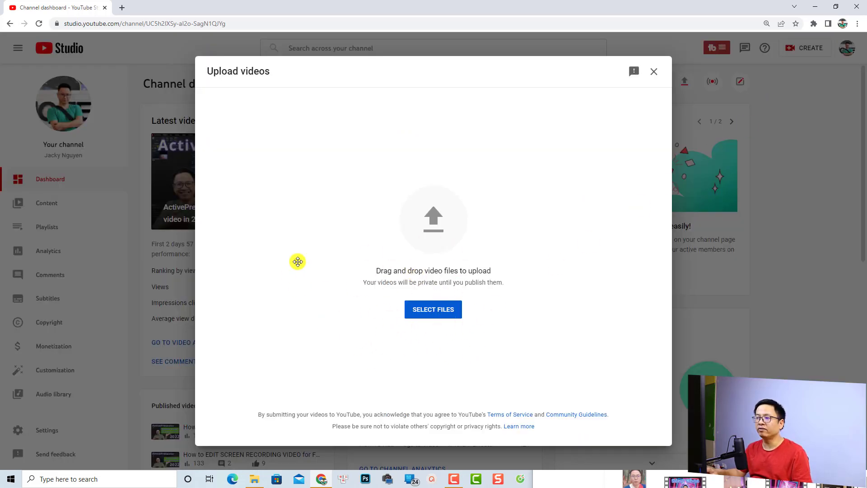
pyautogui.click(255, 479)
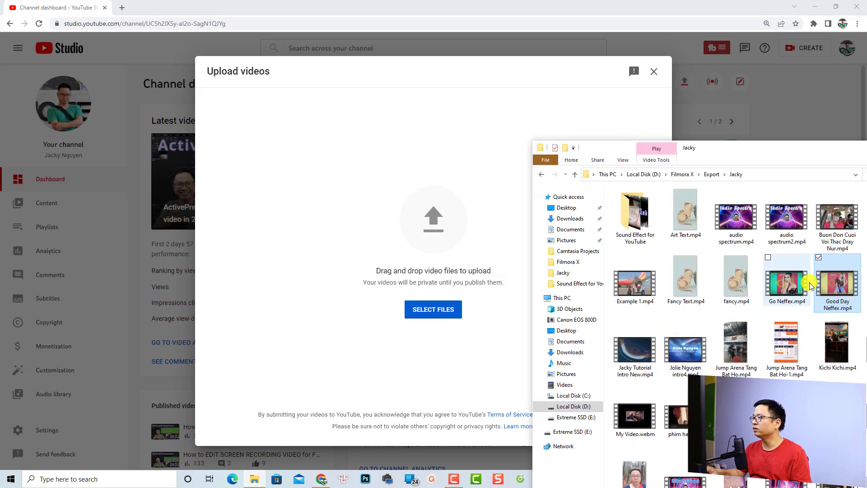
pyautogui.click(794, 282)
pyautogui.keyDown('ctrl'); pyautogui.click(833, 289); pyautogui.keyUp('ctrl')
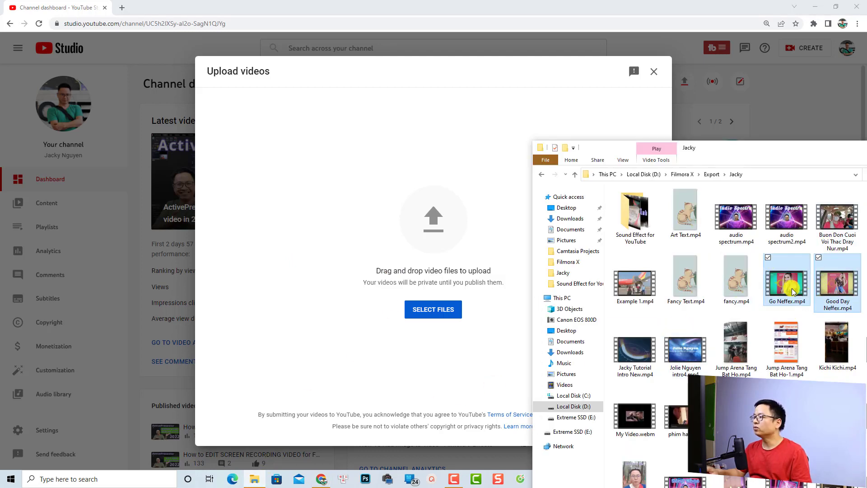
pyautogui.moveTo(794, 291); pyautogui.dragTo(407, 265)
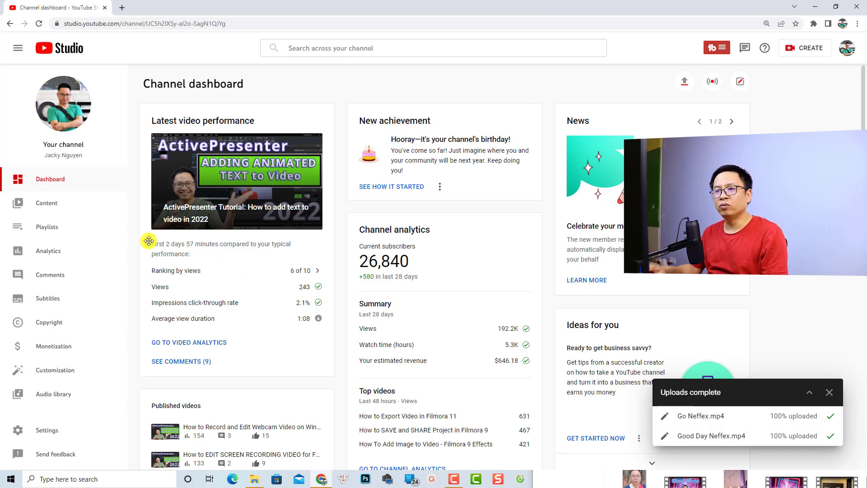
# Open the Good Day Neffex draft from the Content list and review its title and description
pyautogui.click(47, 203)
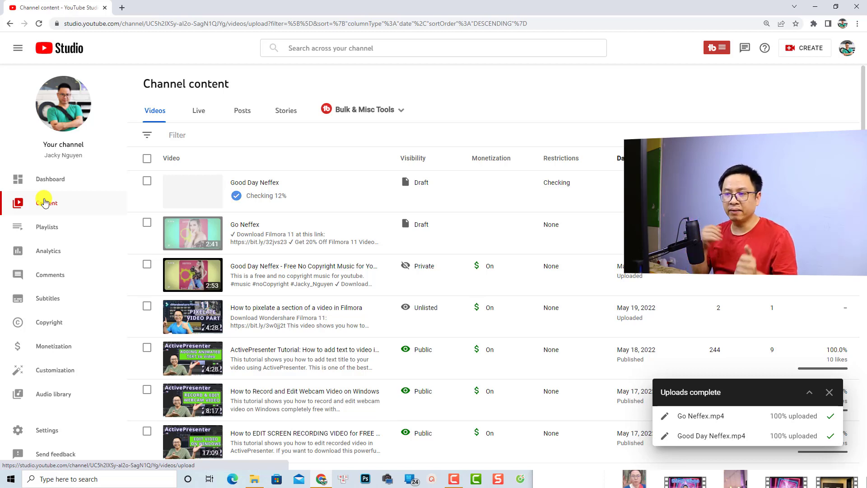
pyautogui.moveTo(236, 237)
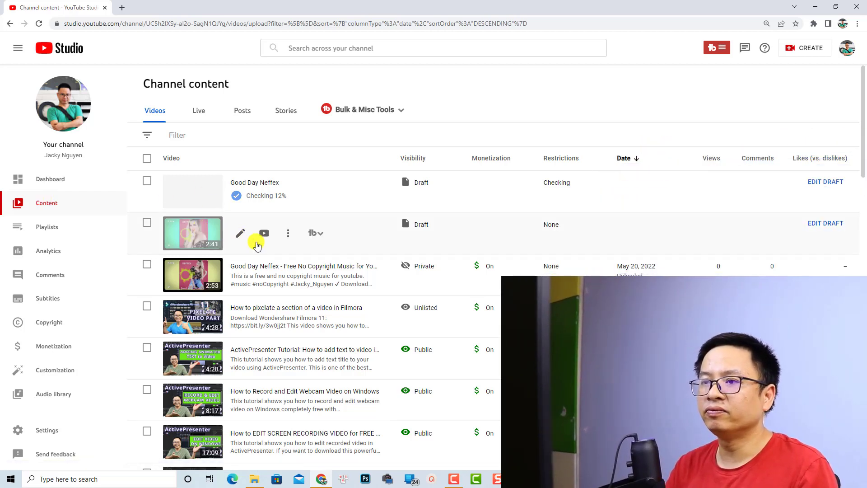
pyautogui.moveTo(261, 194)
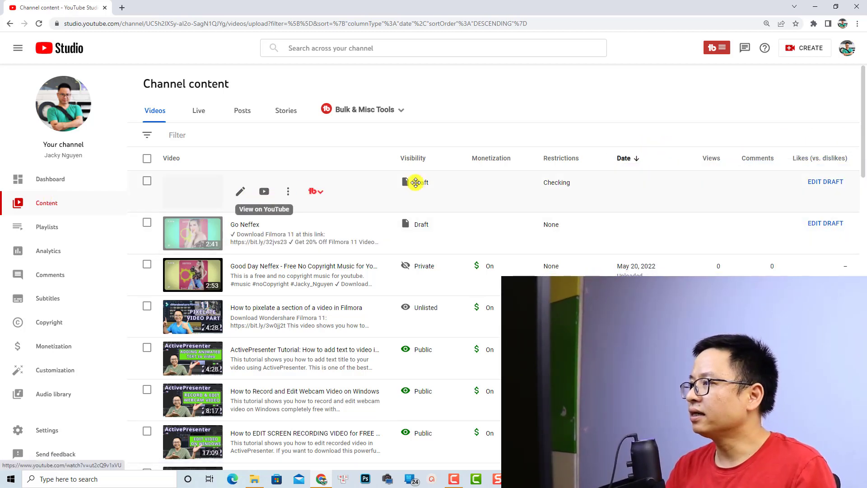
pyautogui.click(817, 186)
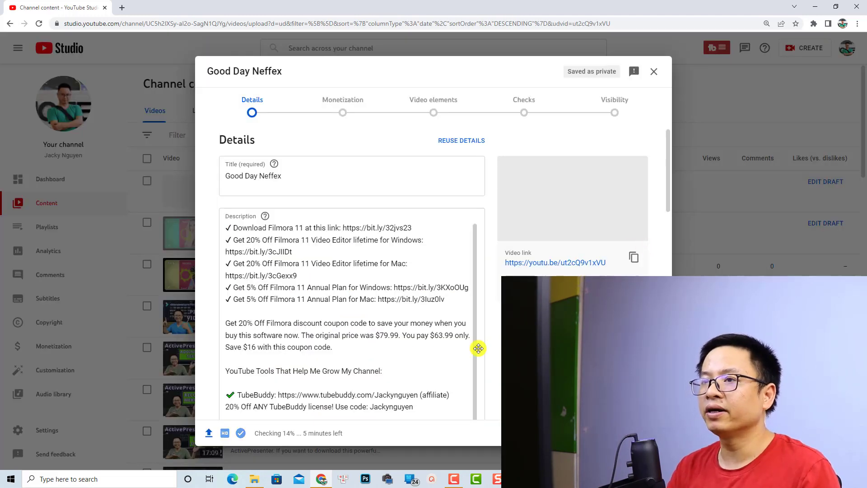
pyautogui.click(287, 178)
pyautogui.click(261, 276)
pyautogui.scroll(-15, 262, 277)
pyautogui.scroll(-8, 384, 392)
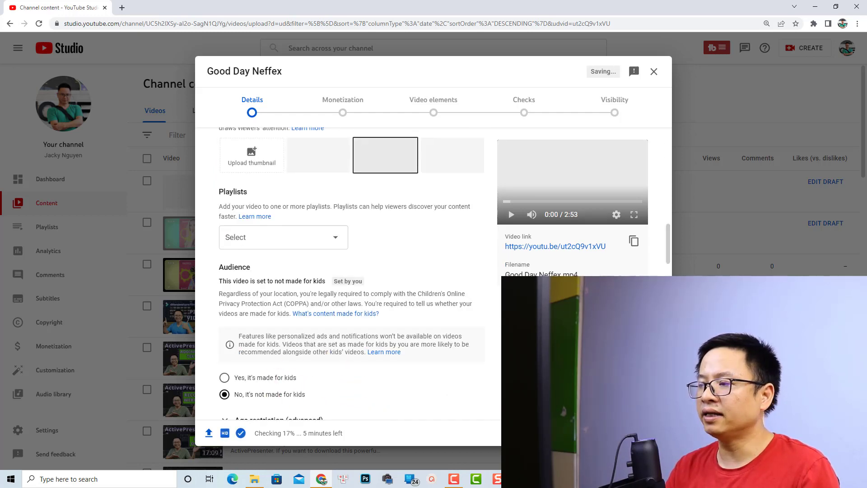
pyautogui.scroll(-2, 470, 222)
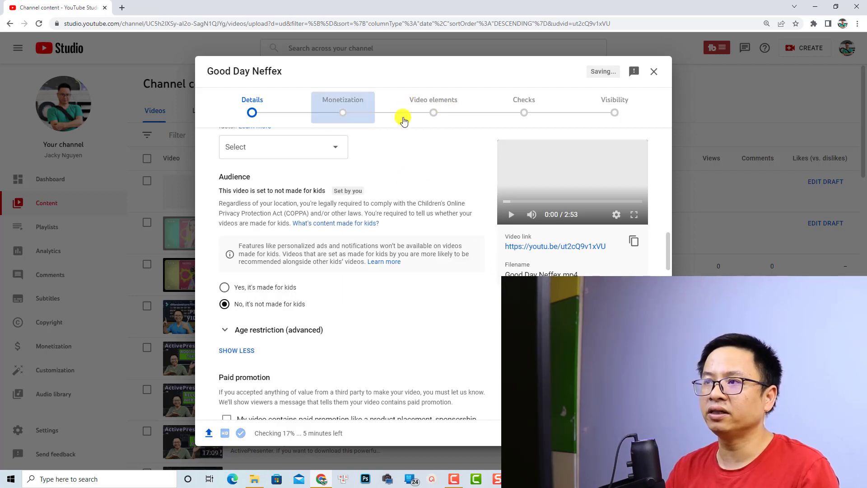